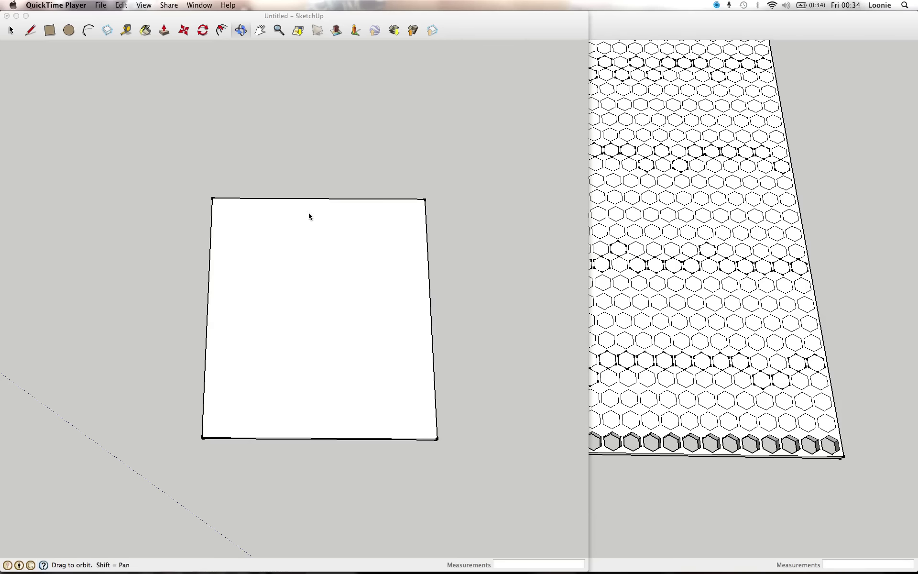
Bring up the MTH-30 reference drawing and measure the panel's left edge.
left_click(318, 353)
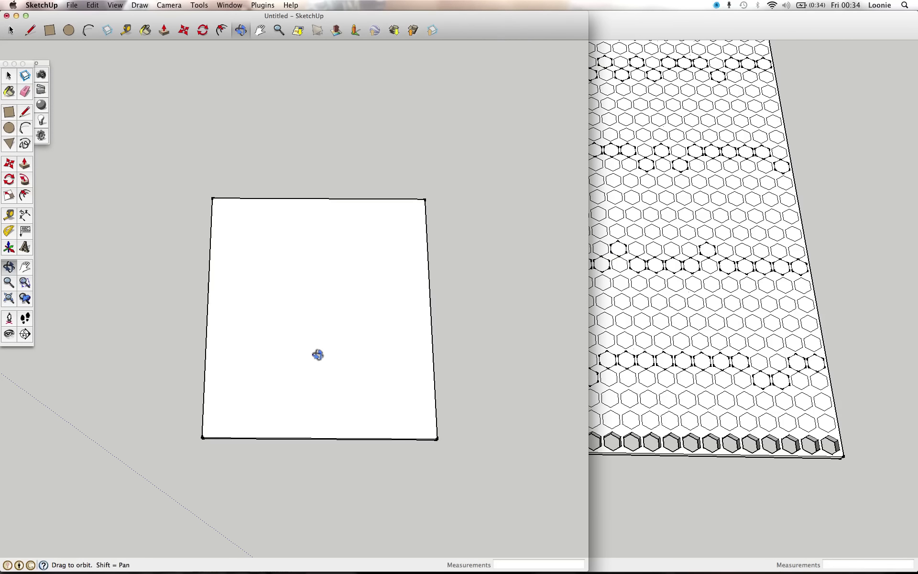
key("super+Tab")
key("super+Tab")
key("super+Tab")
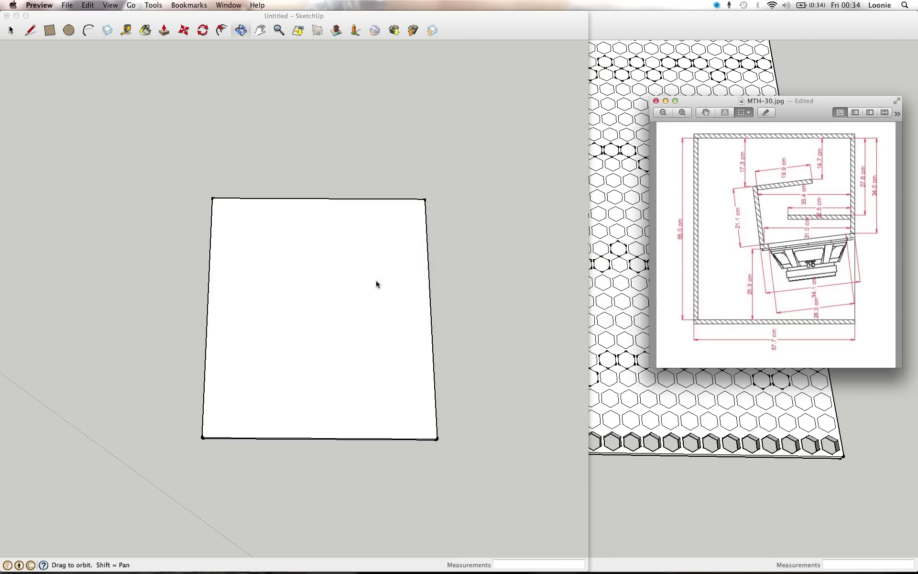
left_click(350, 327)
key("t")
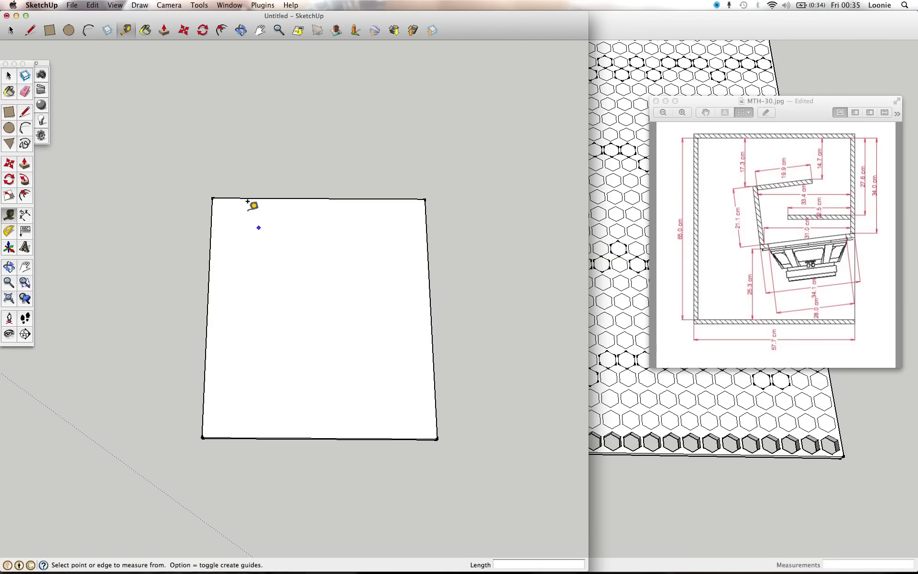
left_click(212, 198)
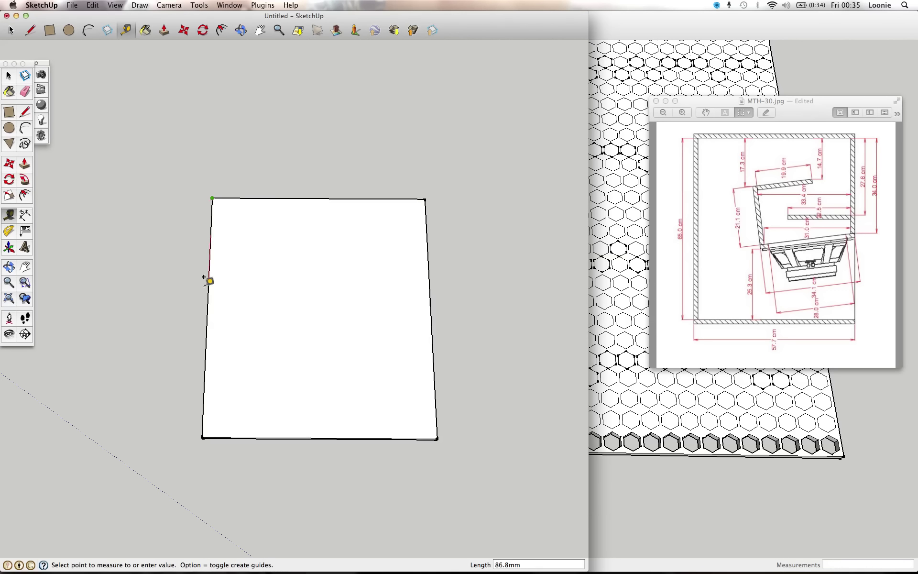
left_click(201, 425)
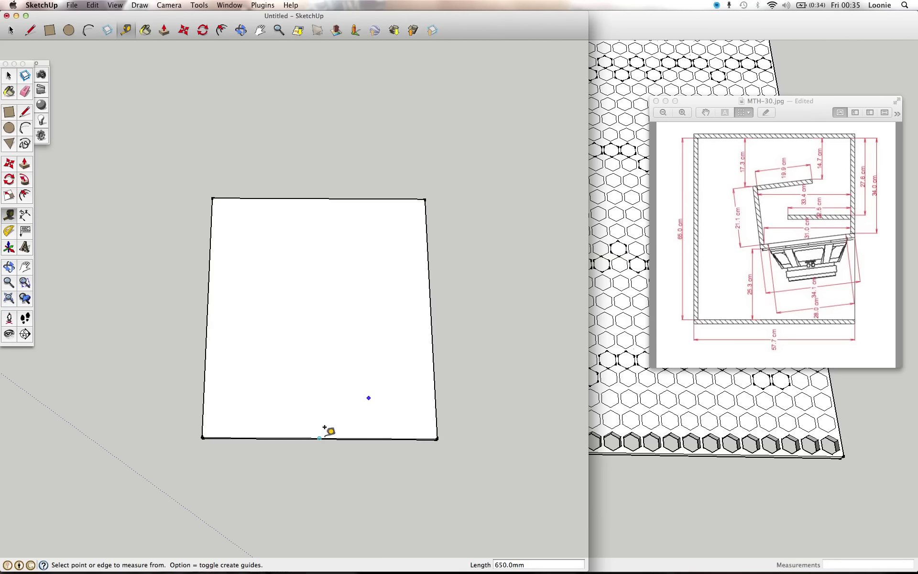
Add guides 15 mm inside the bottom, left, top and right panel edges.
left_click(319, 437)
type("15")
key("Return")
left_click(208, 300)
type("1")
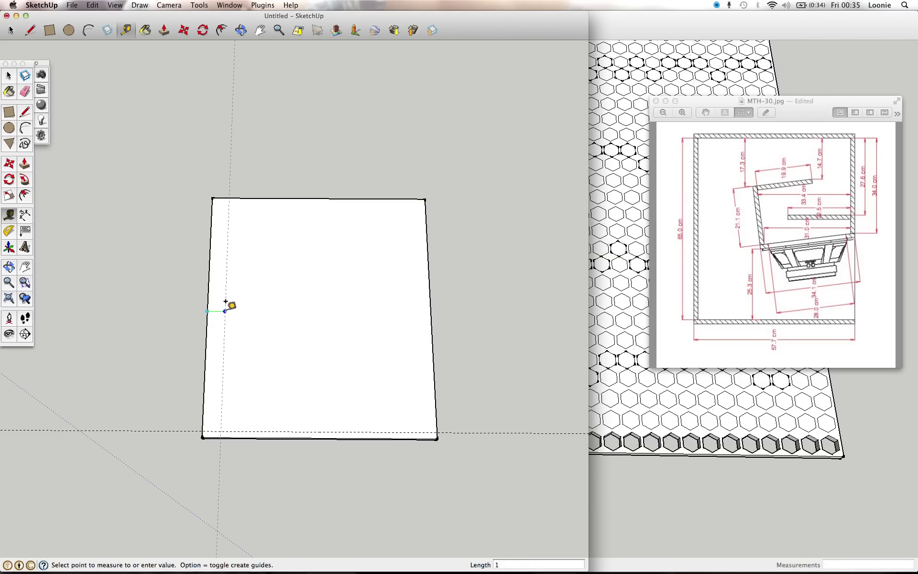
type("5")
key("Return")
left_click(327, 198)
type("15")
key("Return")
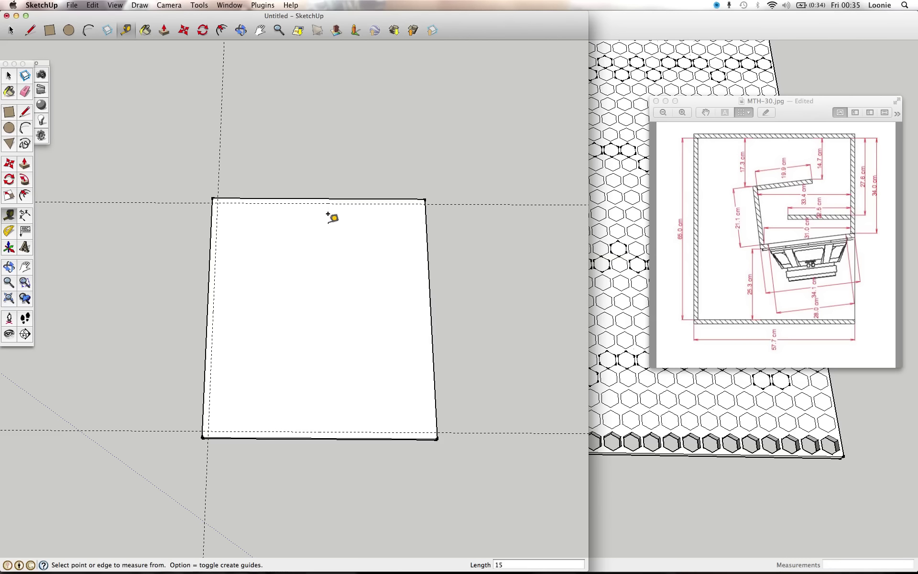
left_click(426, 234)
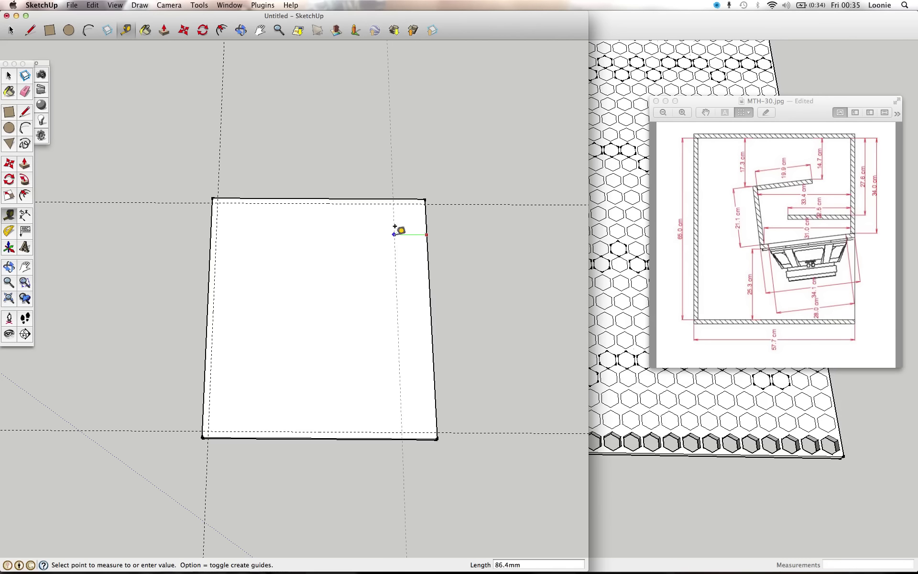
type("15")
key("Return")
key("l")
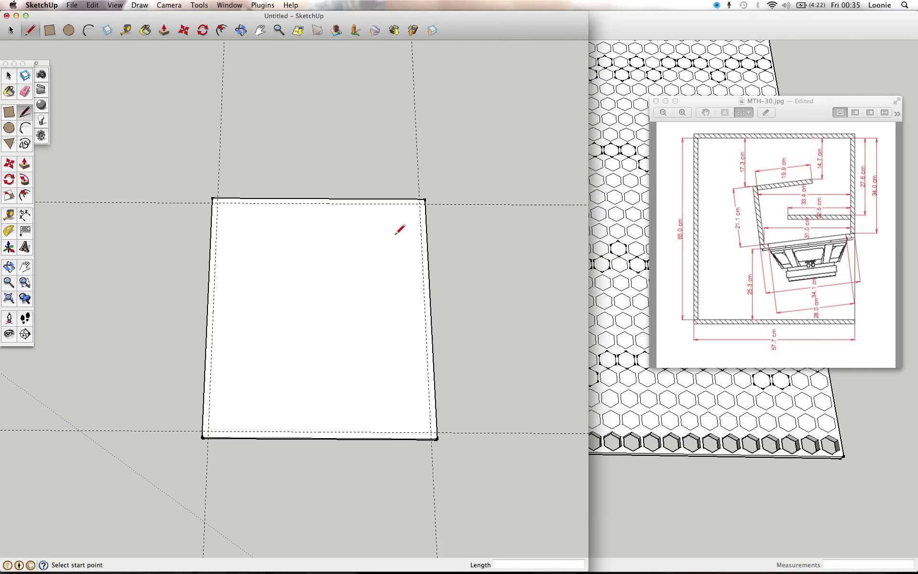
Place a guide 340 mm below the top inner guide.
key("t")
left_click(420, 204)
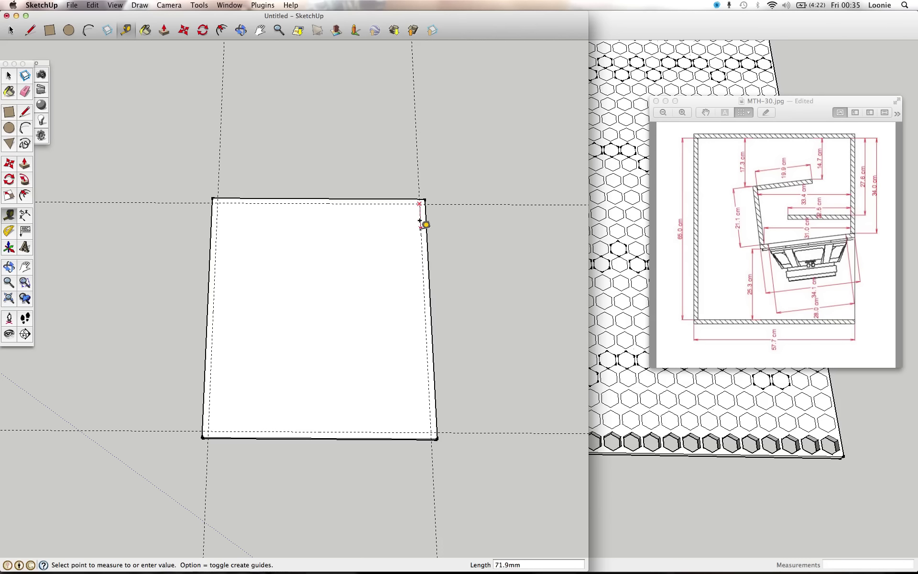
left_click(420, 221)
left_click(399, 204)
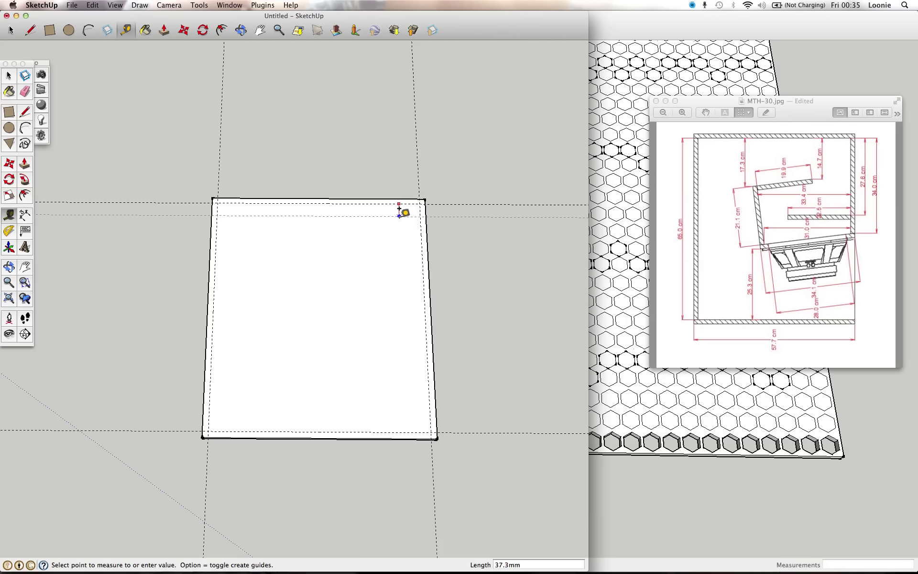
type("340")
key("Return")
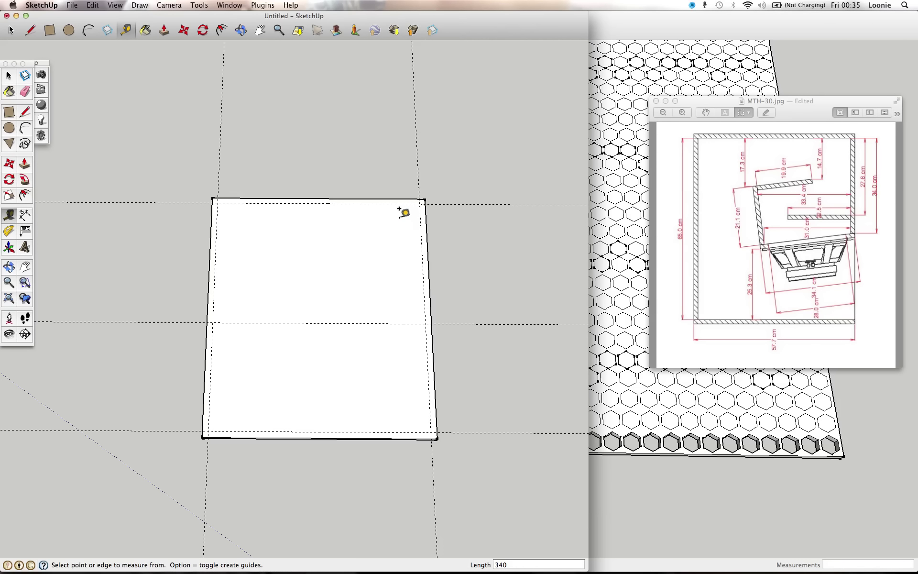
Draw the upper right inner line from the top-right guide corner to the 340 mm guide.
key("l")
left_click(420, 203)
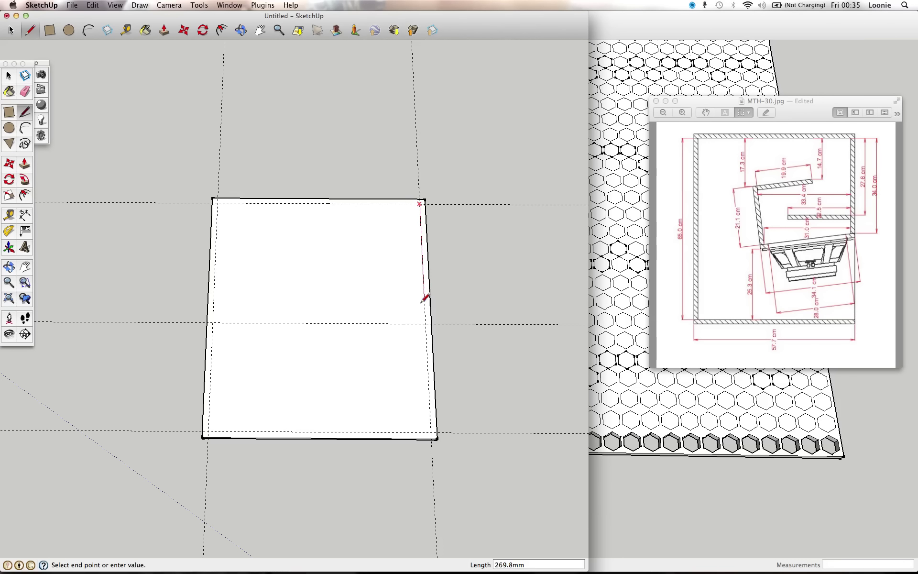
left_click(425, 323)
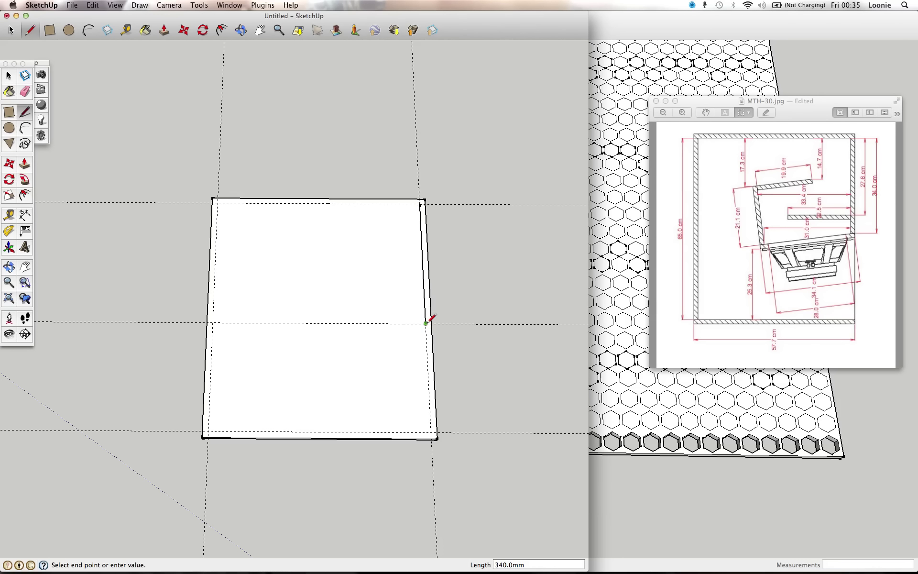
left_click(420, 203)
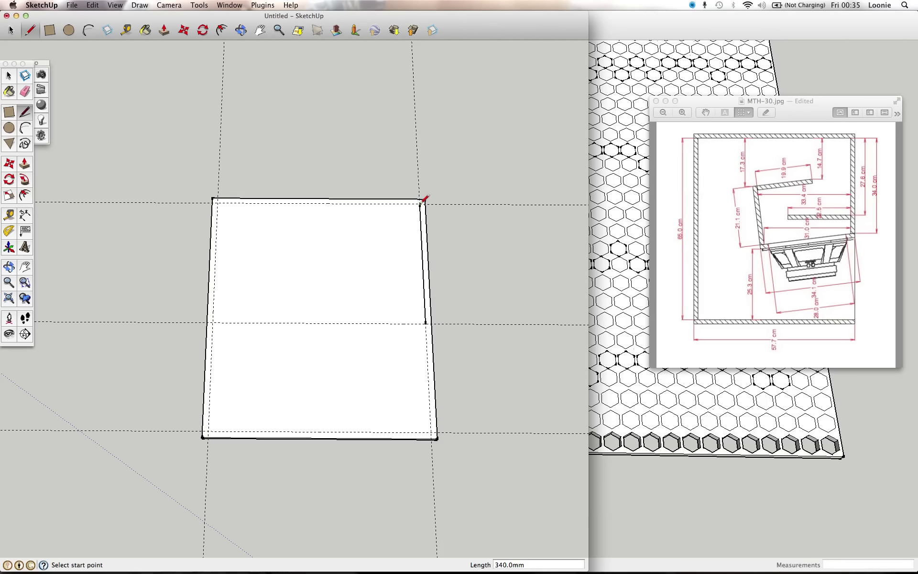
Draw the left and bottom inner wall lines, redoing the misplaced bottom line.
left_click(219, 202)
left_click(208, 430)
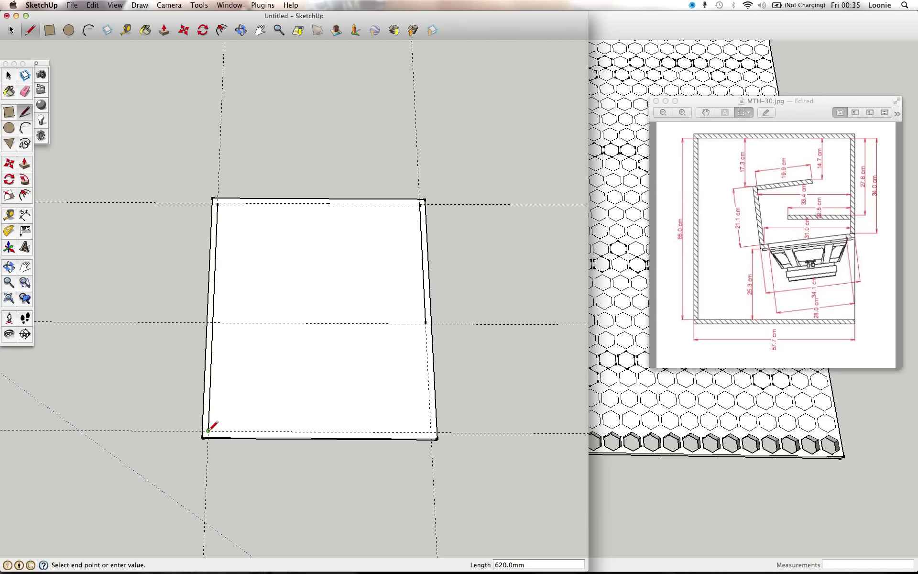
left_click(431, 431)
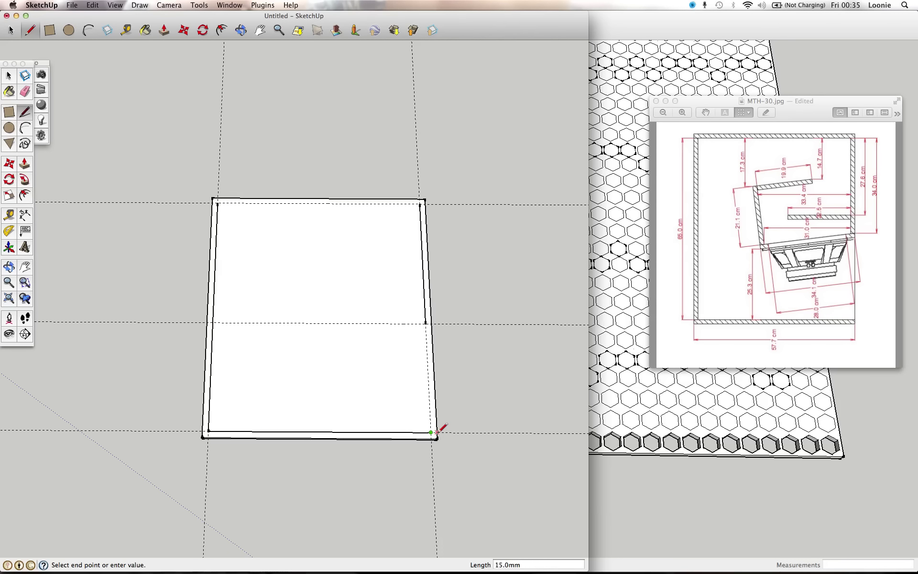
key("super+z")
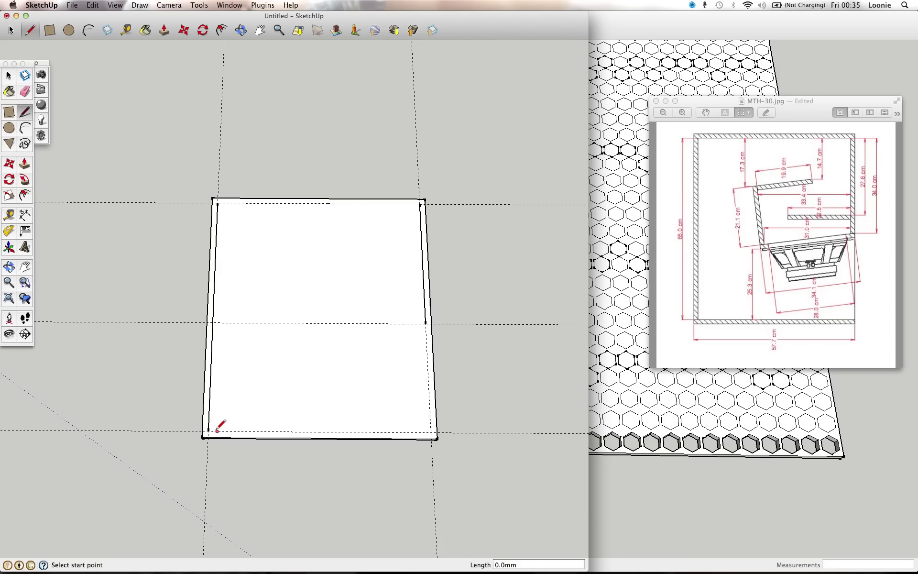
left_click(208, 430)
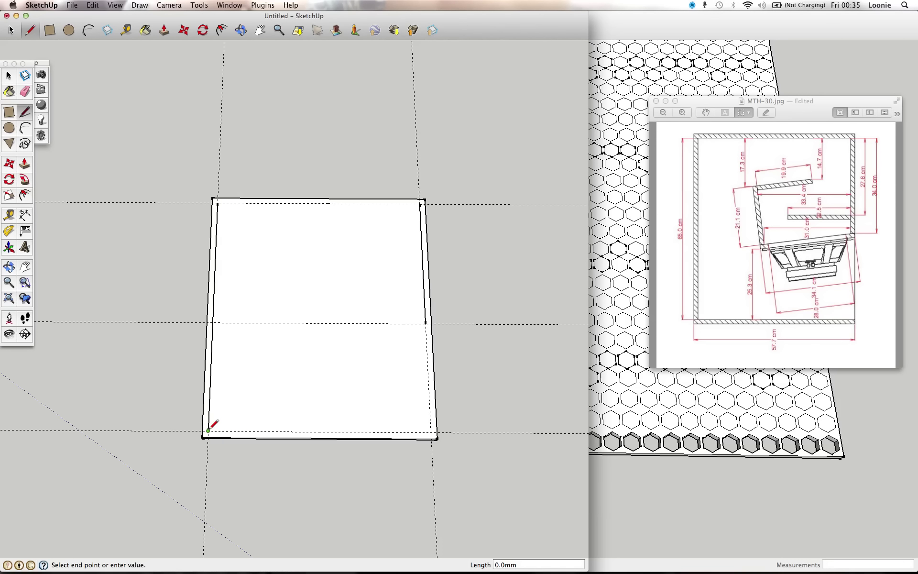
left_click(437, 433)
type("28")
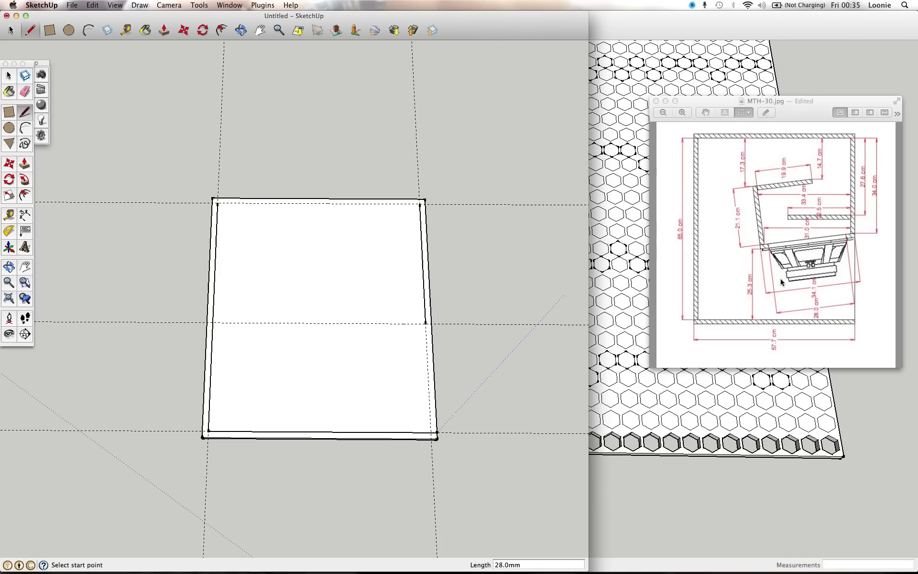
Orbit and zoom to look down onto the panel from above.
key("o")
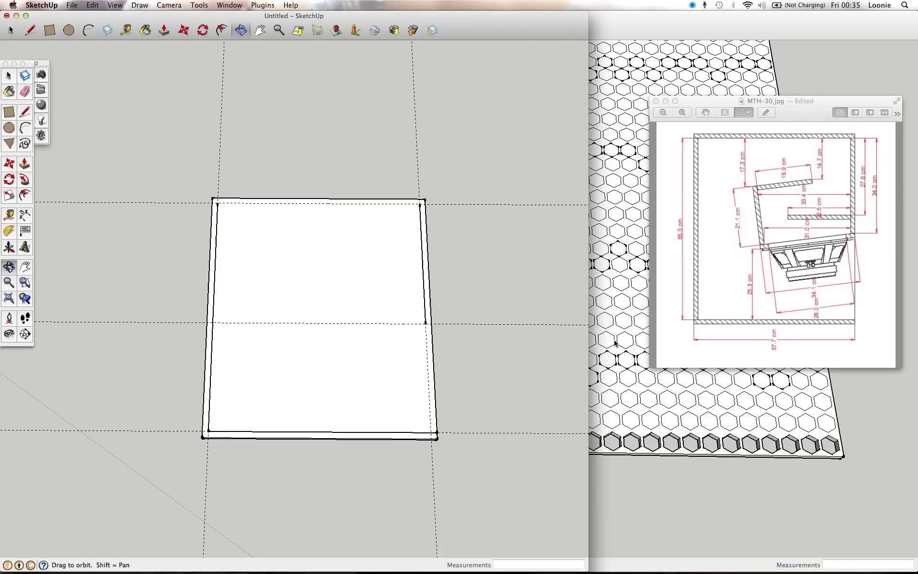
mouse_move(339, 371)
left_mouse_down()
mouse_move(308, 371)
mouse_move(371, 383)
mouse_move(268, 356)
mouse_move(237, 373)
mouse_move(244, 405)
mouse_move(182, 400)
mouse_move(208, 397)
mouse_move(180, 439)
mouse_move(260, 371)
mouse_move(227, 352)
left_mouse_up()
scroll(226, 352, "up", 2)
scroll(230, 354, "up", 1)
Rotate the MTH-30 reference drawing 90° and return to the model.
left_click(774, 101)
key("super+r")
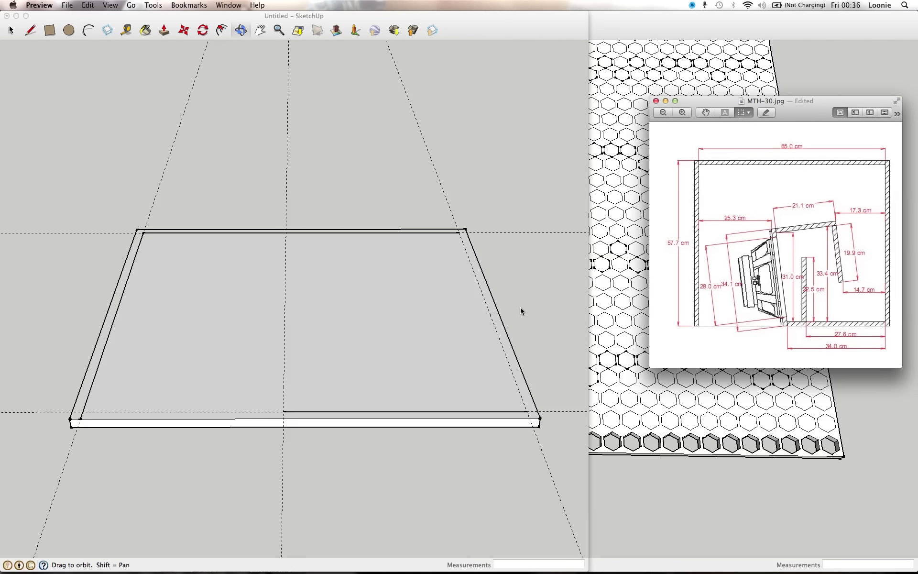
left_click(498, 380)
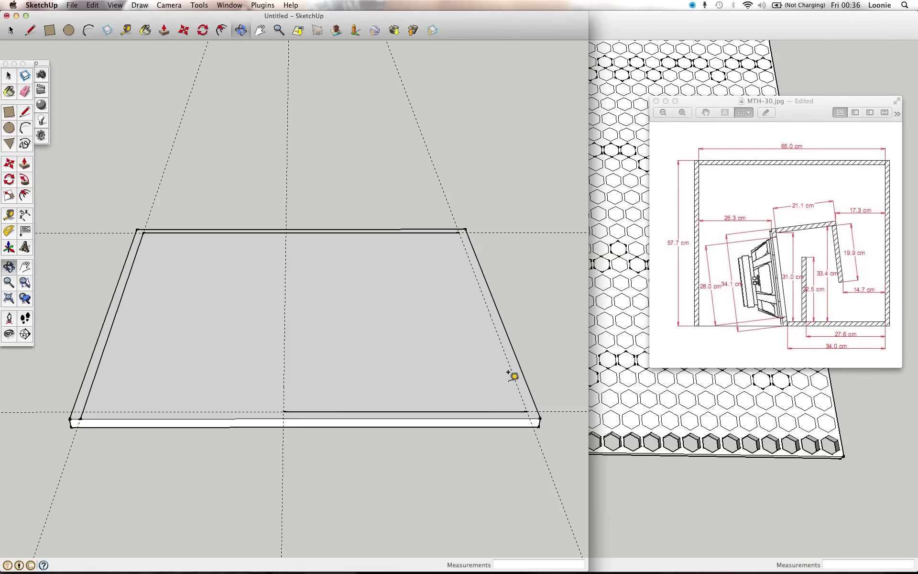
Place a guide 276 mm from the panel's right edge.
key("t")
left_click(514, 378)
type("27")
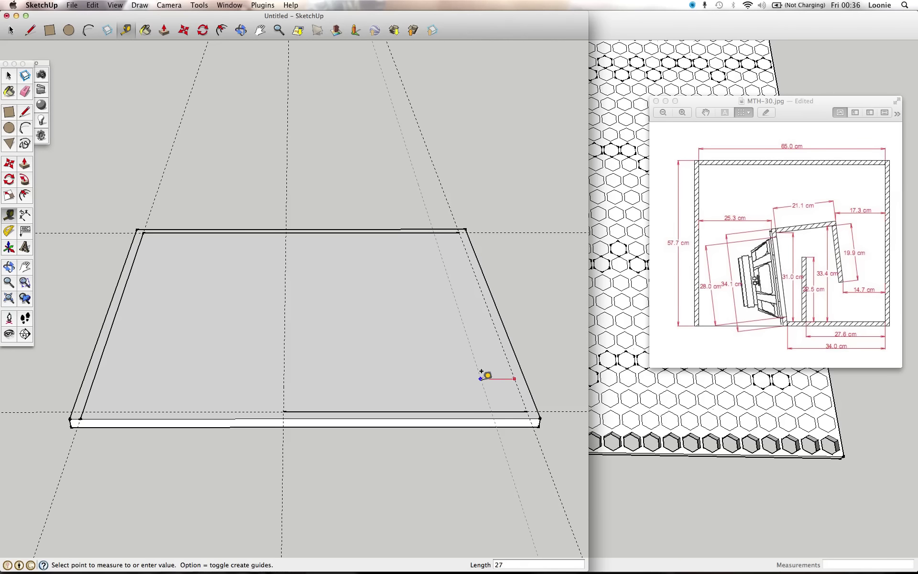
type("6")
key("Return")
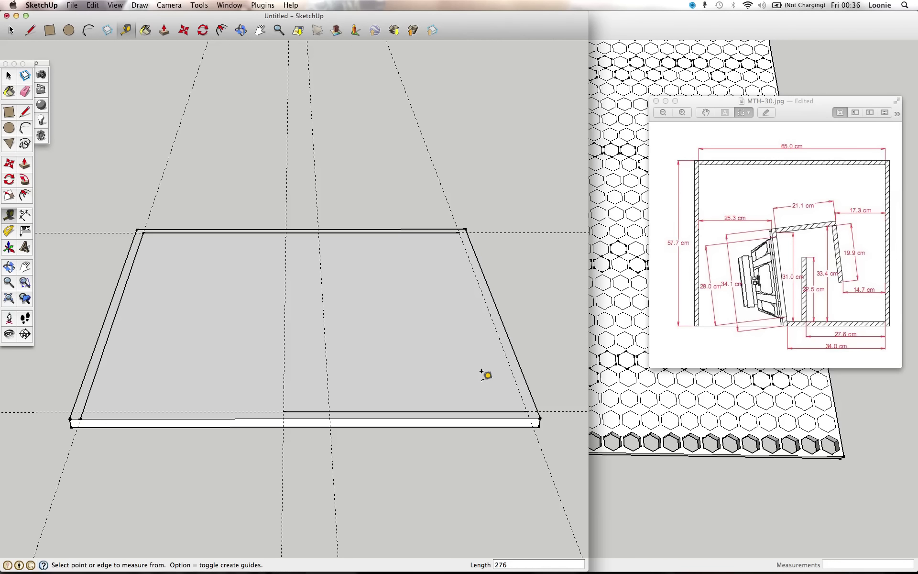
Draw a 15 mm-wide upright baffle outline rising from the inner bottom edge at the guide.
key("l")
left_click(329, 411)
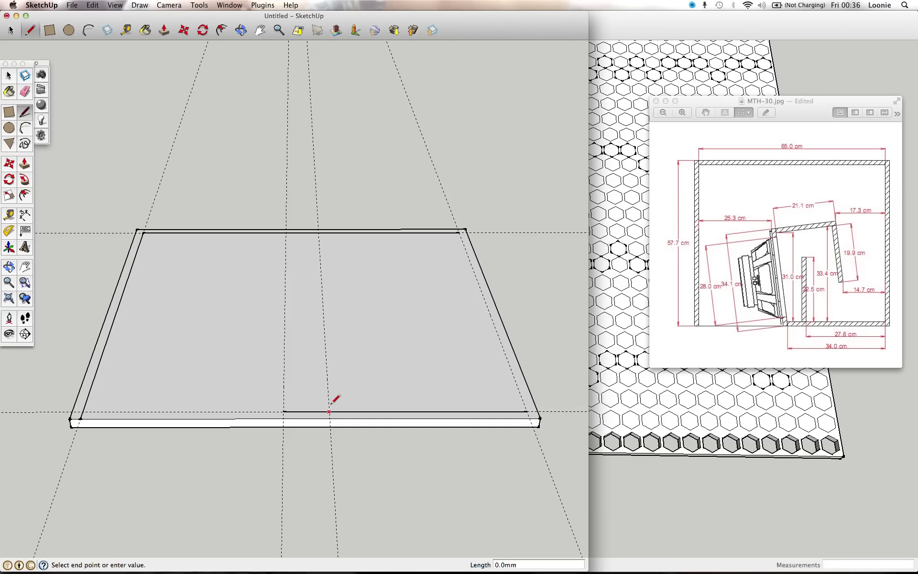
type("225")
key("Return")
type("15")
key("Return")
left_click(319, 410)
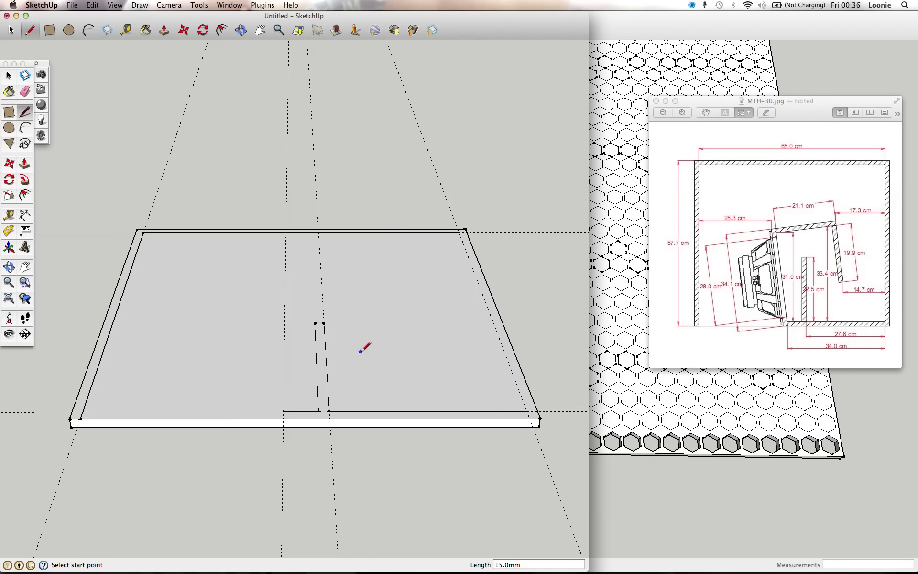
Erase the leftover guide lines.
key("e")
left_click(325, 295)
left_click(285, 309)
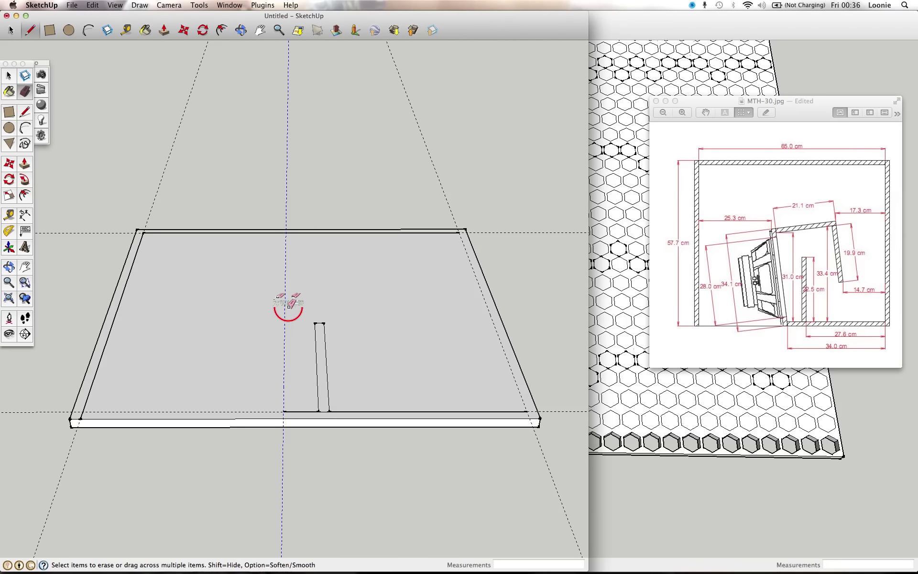
Add guides at 147 and 173 from the right edge and 253 from the left, then begin a slanted line.
key("t")
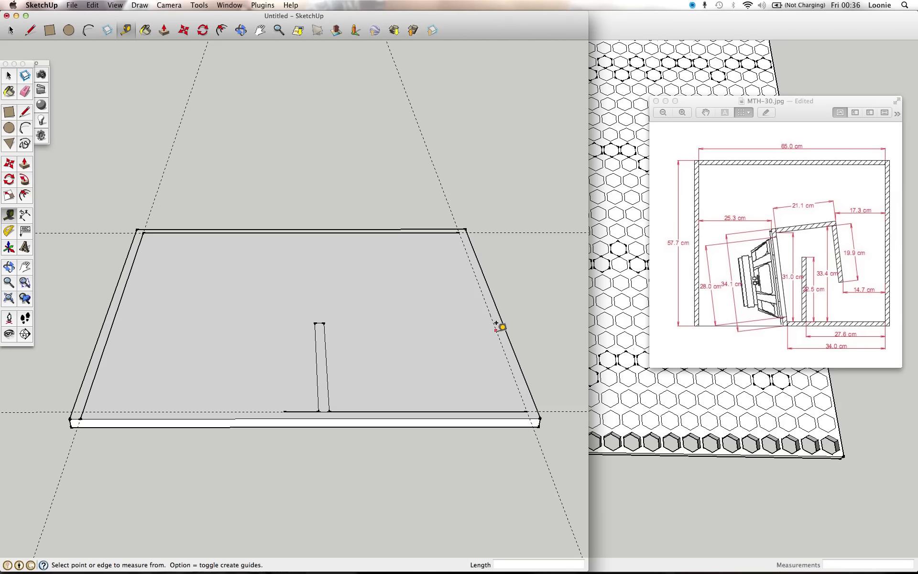
left_click(496, 330)
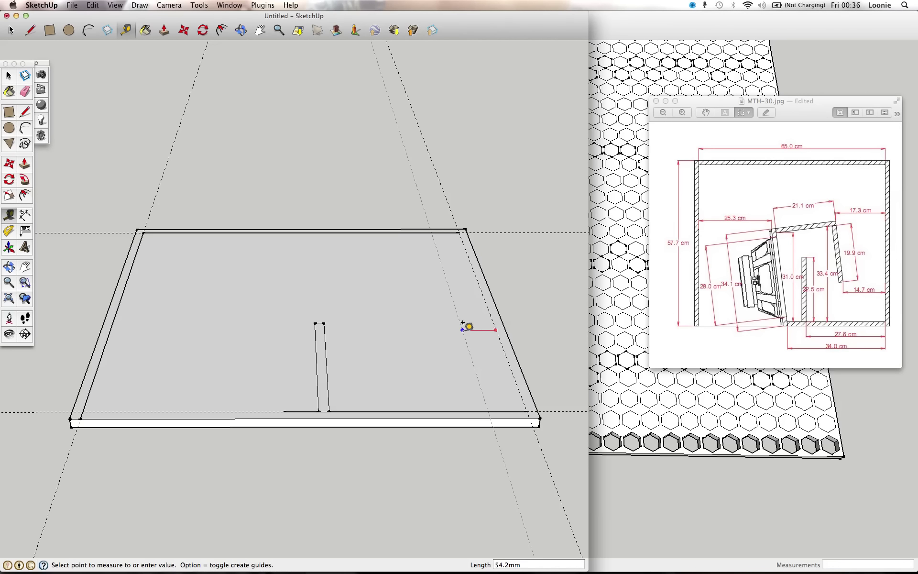
type("147")
key("Return")
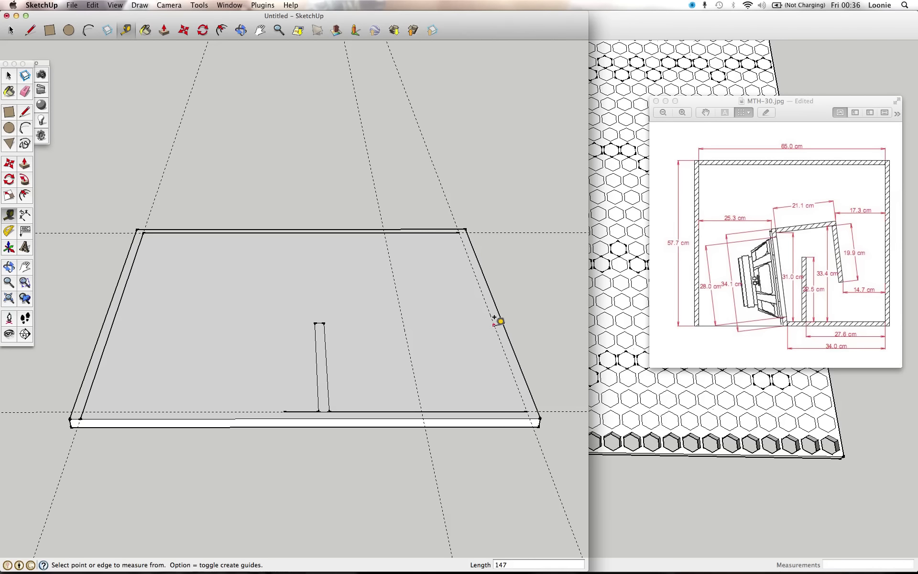
left_click(494, 325)
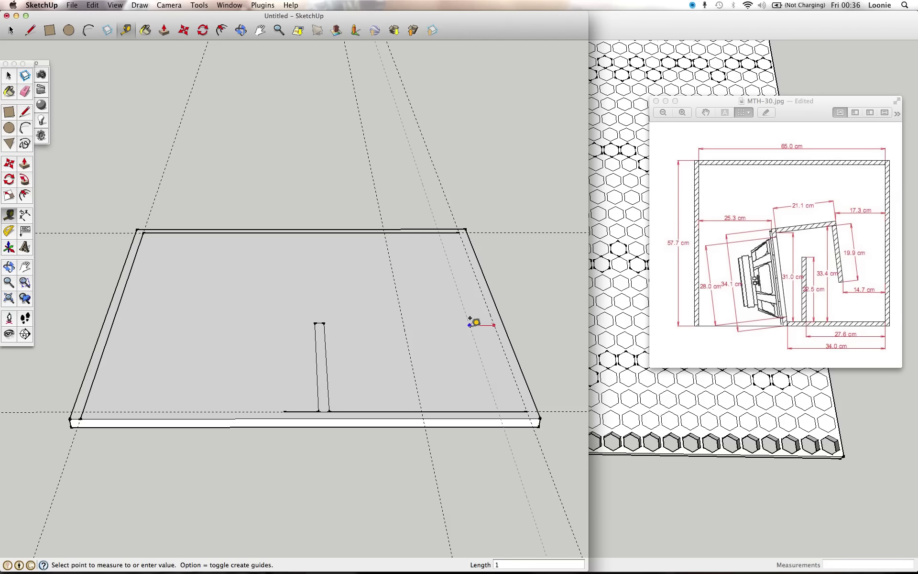
type("73")
key("Return")
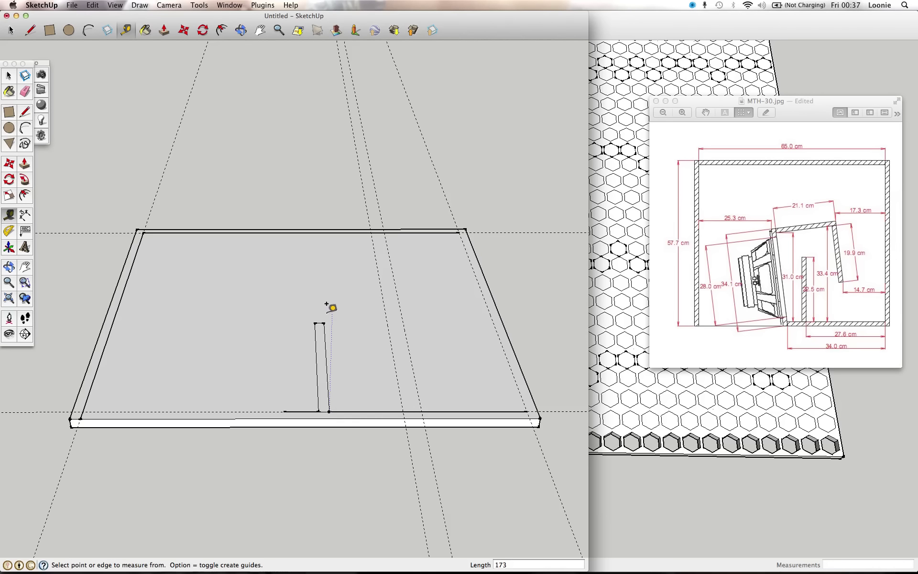
left_click(120, 300)
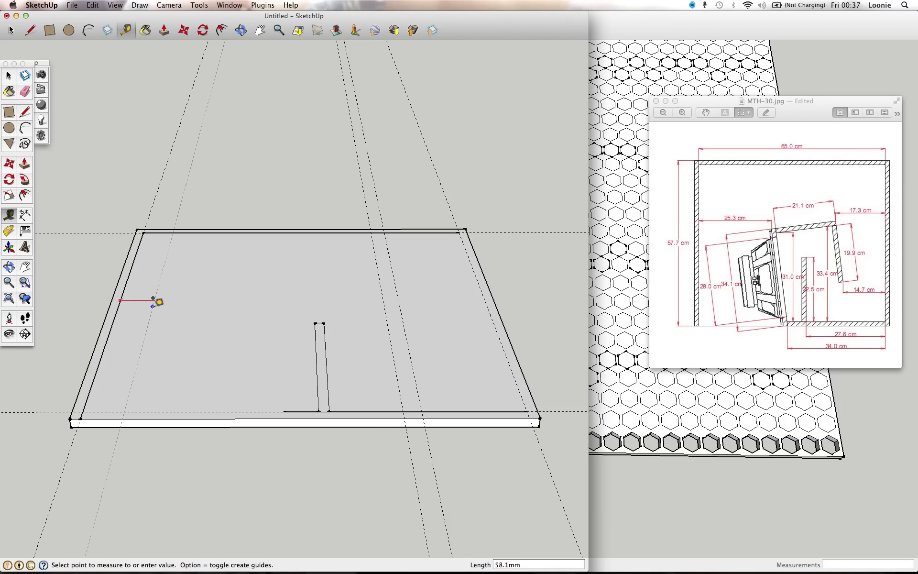
type("25")
type("3")
key("Return")
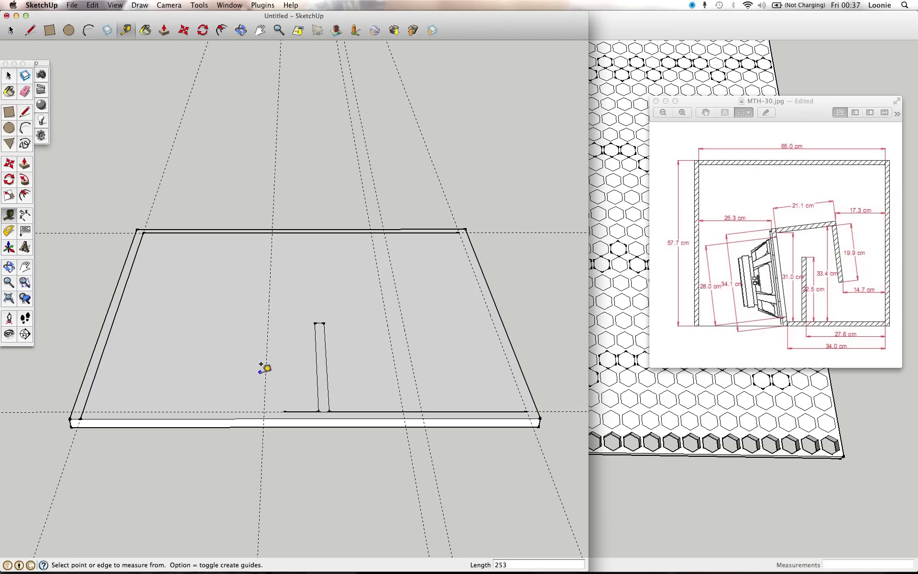
key("l")
left_click(283, 411)
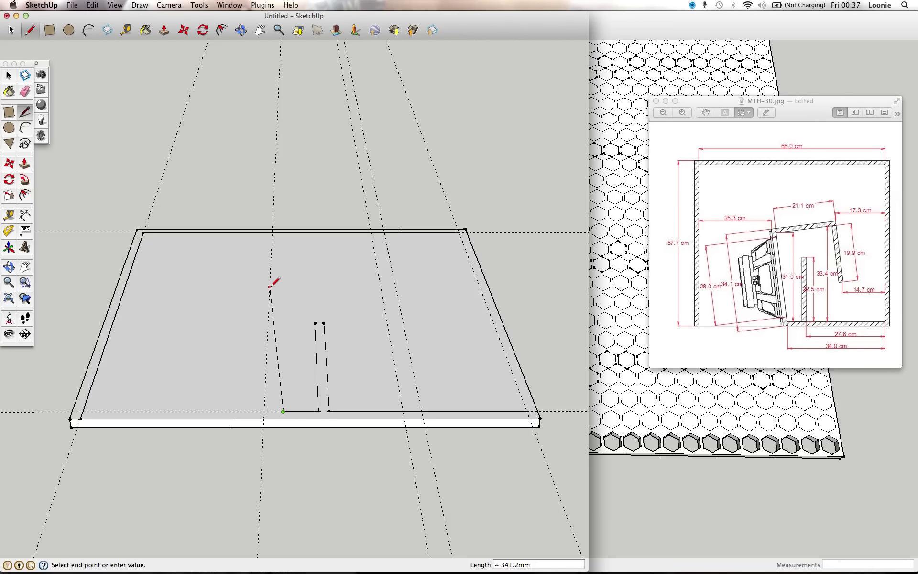
End the slanted line at the guide point and sketch a parallel edge closing a slanted strip.
left_click(271, 287)
key("Escape")
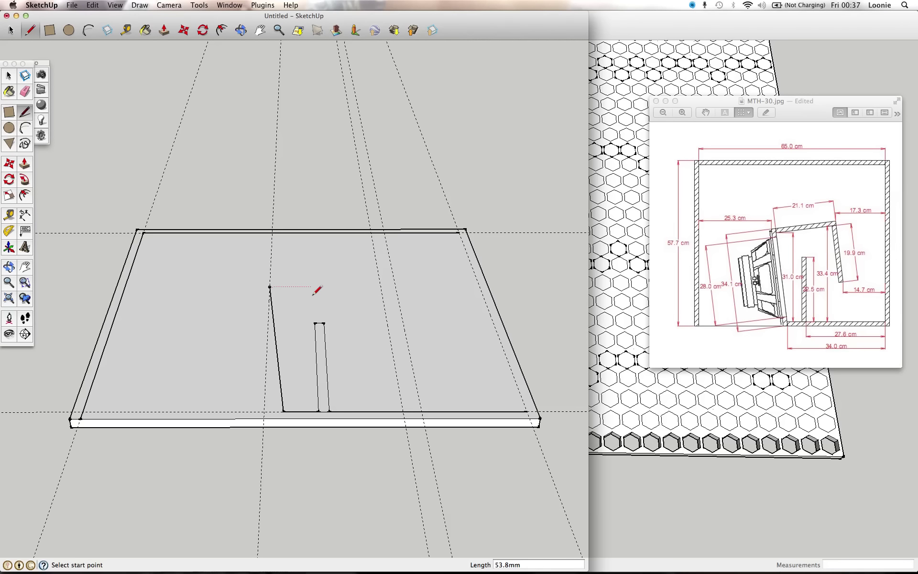
key("t")
left_click(275, 342)
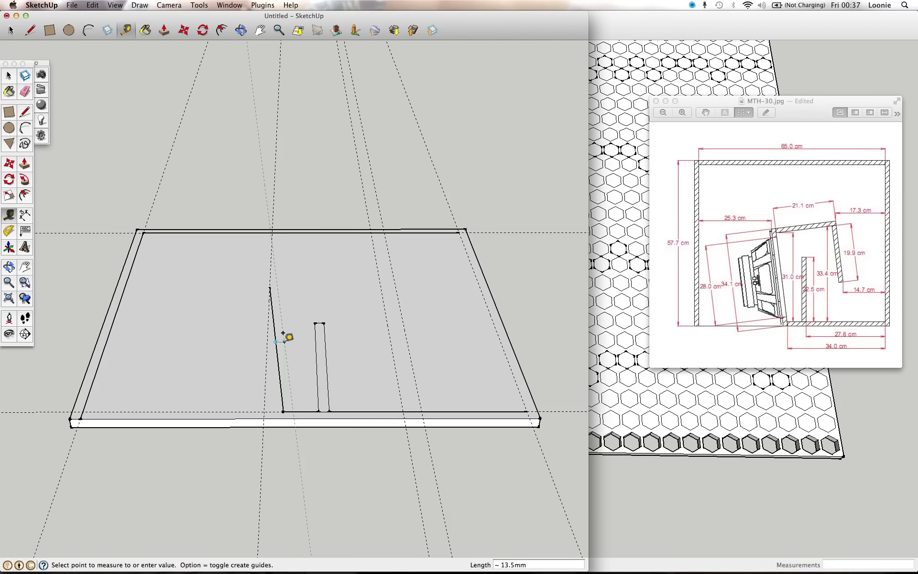
key("Escape")
key("l")
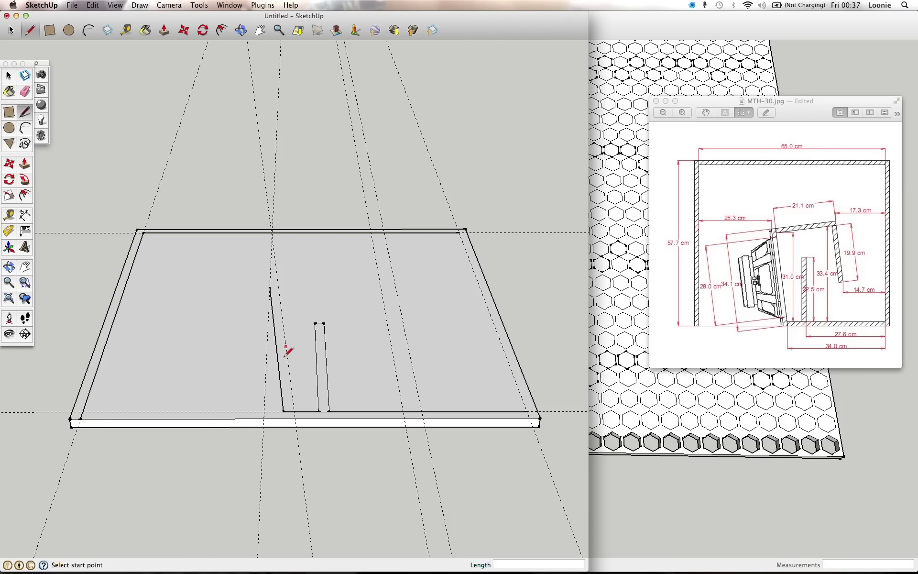
left_click(293, 410)
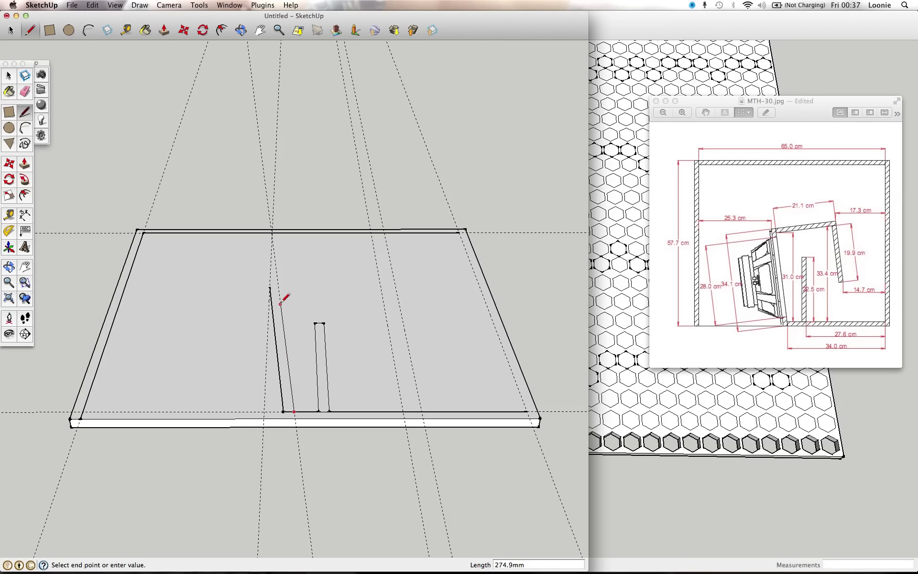
left_click(279, 286)
left_click(270, 287)
Erase the crossing guides, then undo the strip edges and the slanted line.
key("e")
left_click(280, 271)
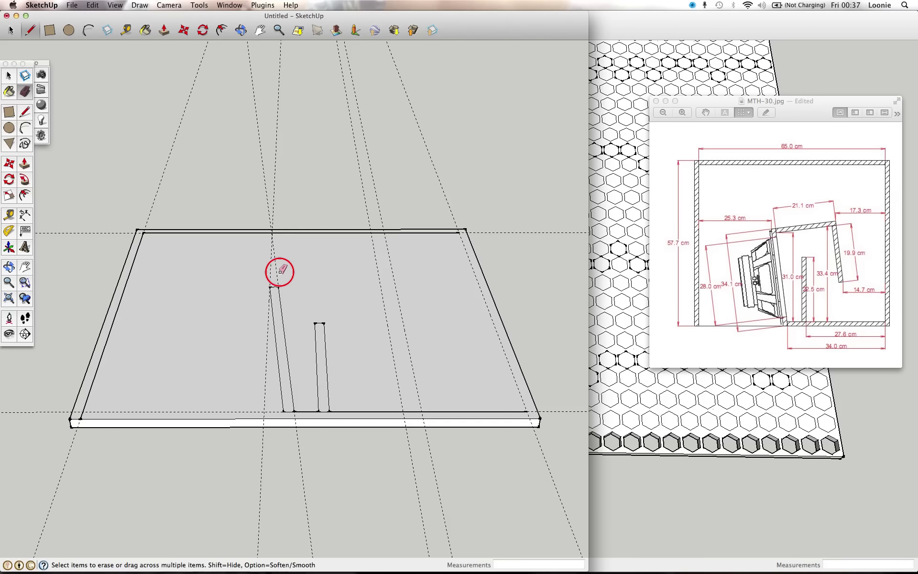
left_click_drag(280, 272, 266, 266)
left_click(283, 275)
key("super+z")
key("super+z")
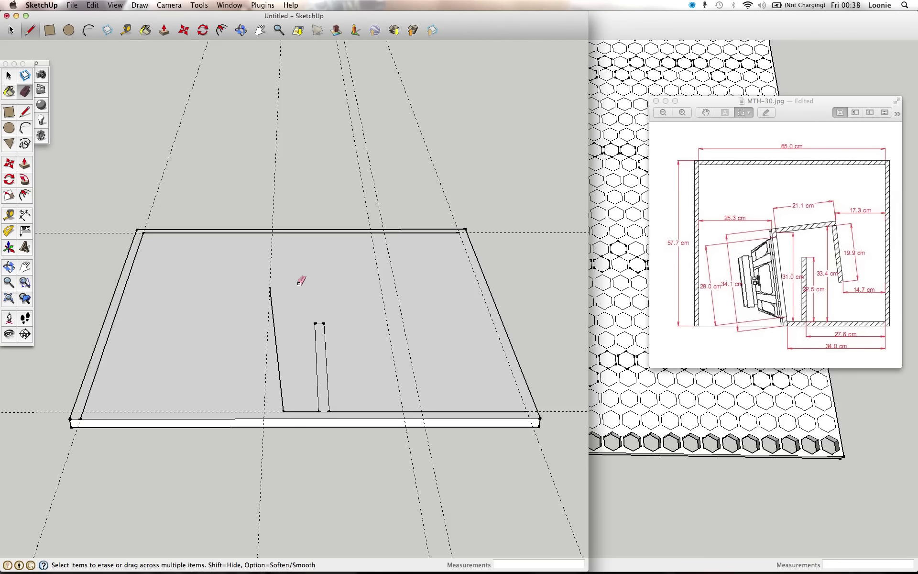
key("super+z")
Redraw the slanted line from the front edge to the guide intersection.
key("l")
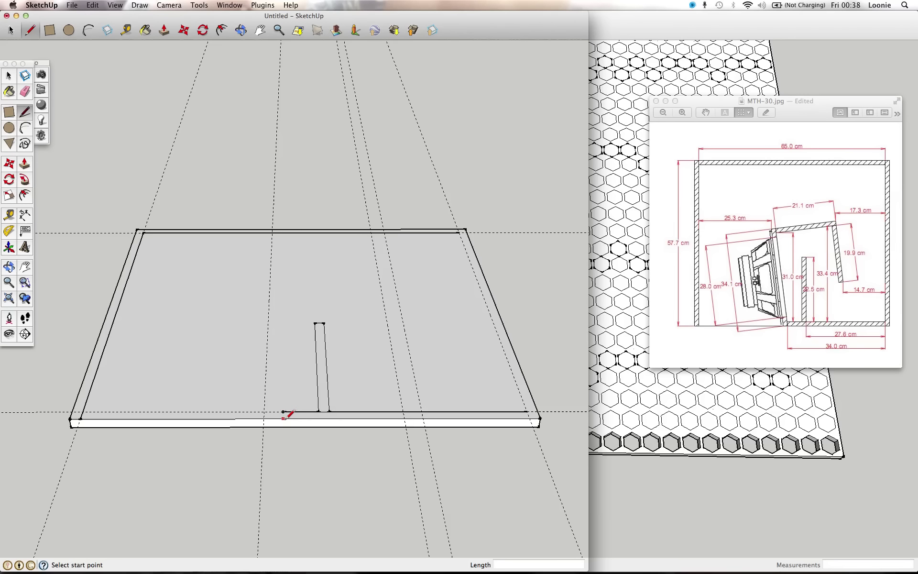
left_click(283, 417)
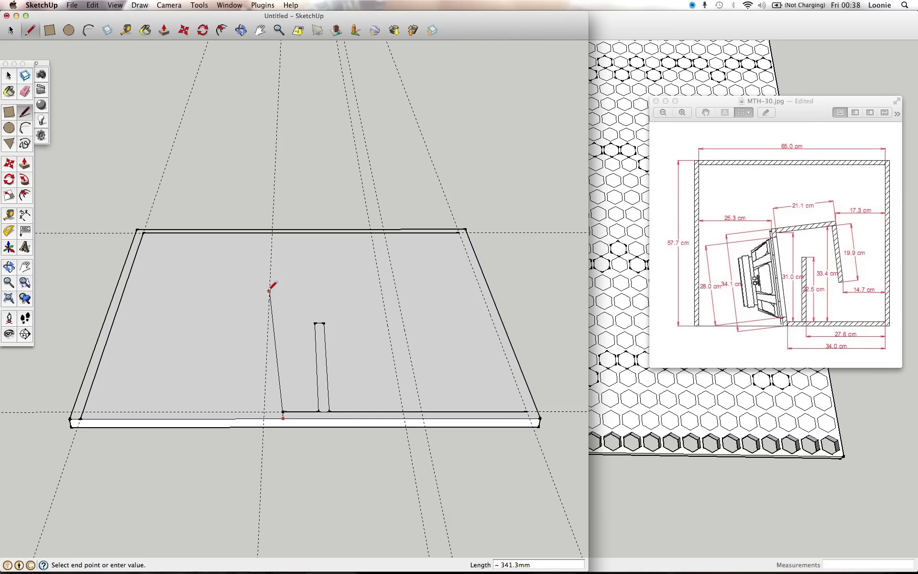
scroll(269, 290, "up", 3)
scroll(269, 290, "up", 3)
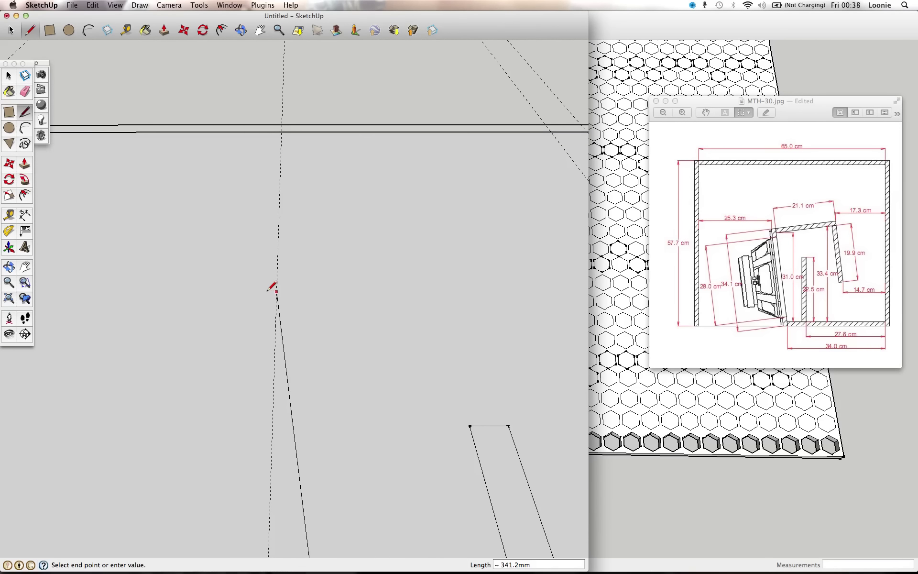
scroll(270, 290, "up", 3)
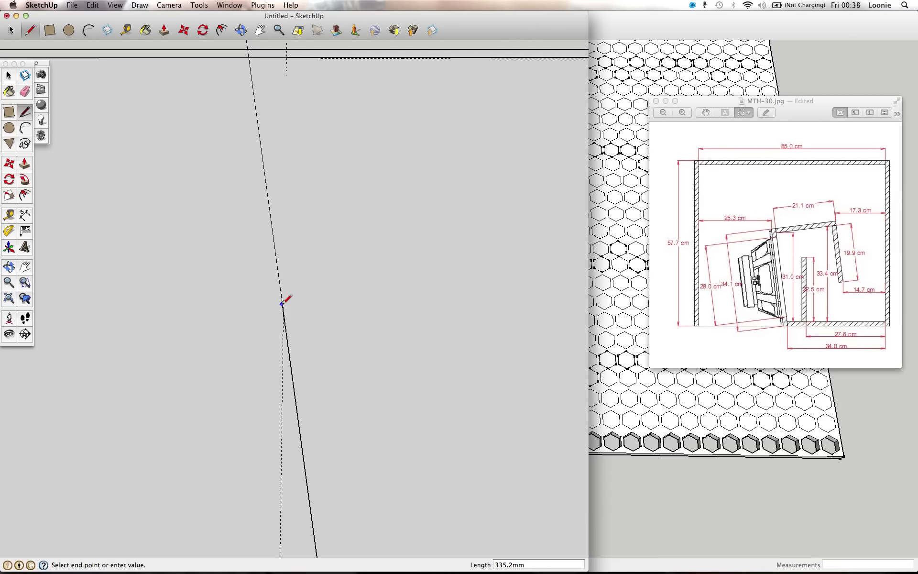
mouse_move(285, 328)
middle_mouse_down()
mouse_move(232, 250)
mouse_move(238, 244)
middle_mouse_up()
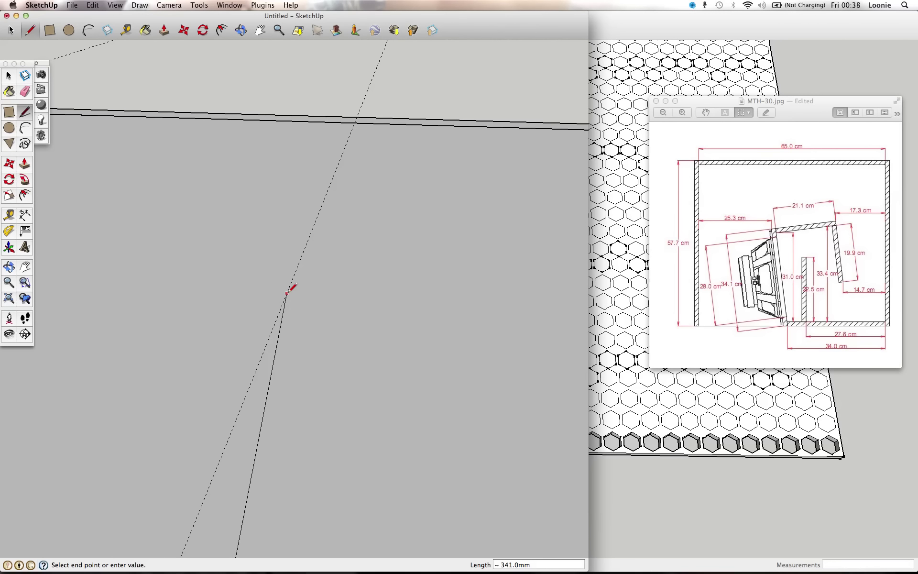
left_click(287, 292)
scroll(287, 293, "down", 2)
scroll(286, 292, "down", 2)
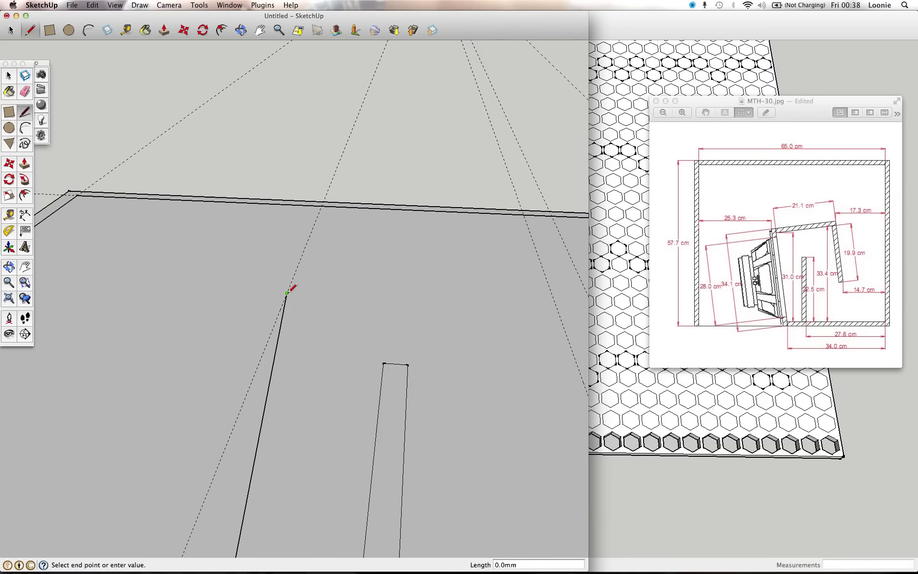
scroll(287, 292, "down", 3)
Add a guide 15 mm from the slanted line and draw the angled strip's second edge.
key("t")
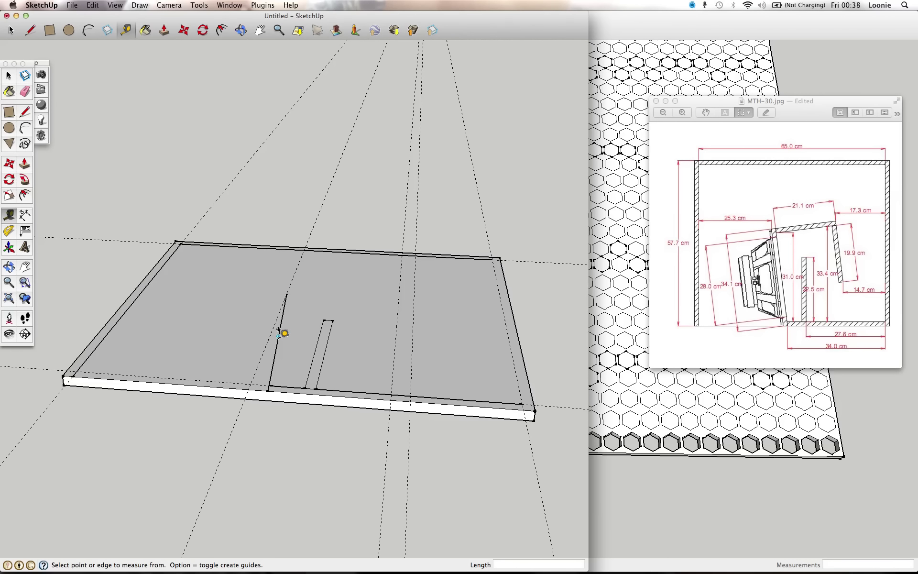
left_click(279, 330)
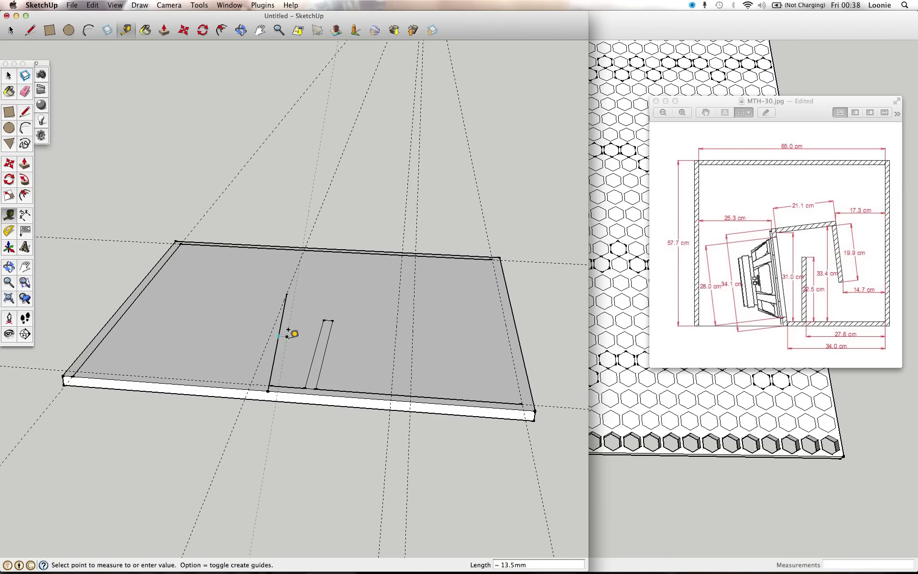
type("15")
key("Return")
key("l")
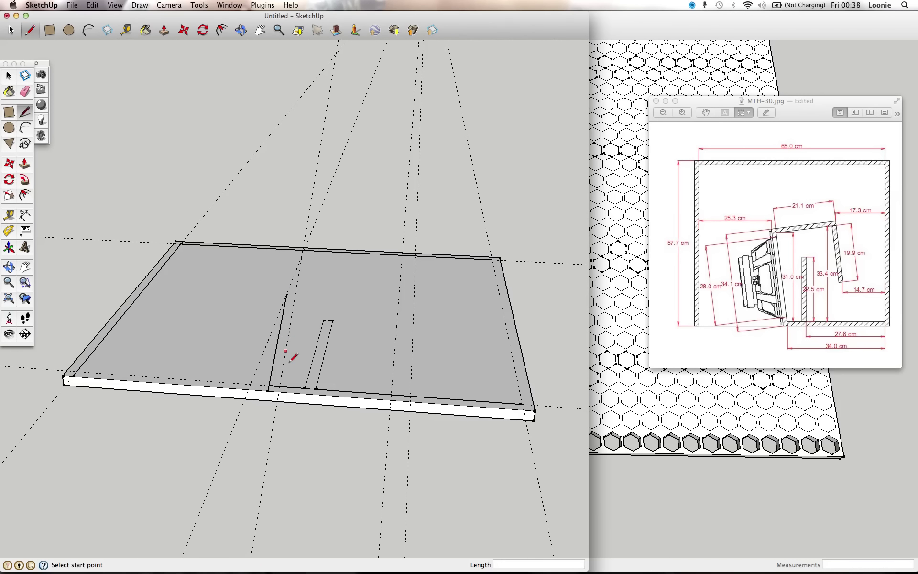
left_click(279, 390)
middle_click_drag(287, 335, 239, 287)
key("t")
type("211")
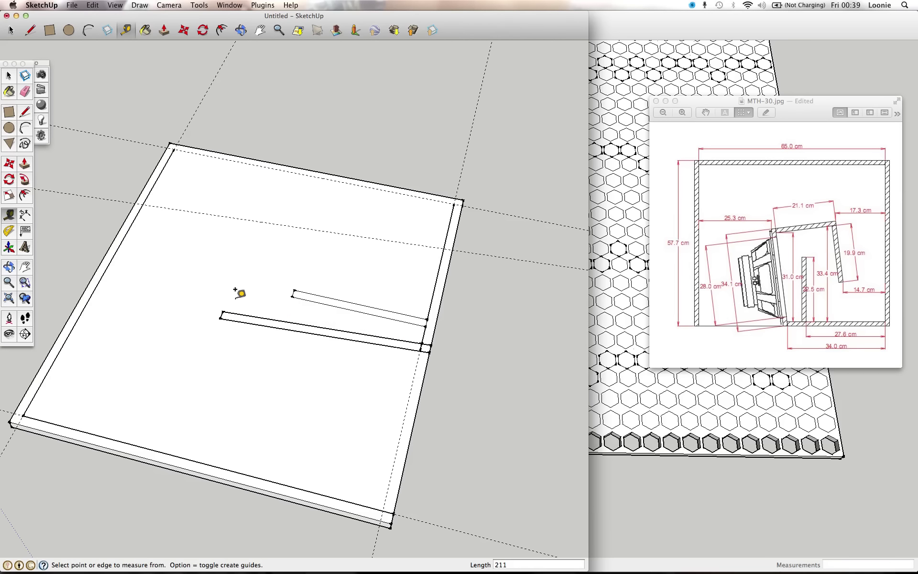
Draw a roughly 211.7 mm baffle edge toward the back plus its parallel edge 15 mm across.
key("l")
left_click(223, 312)
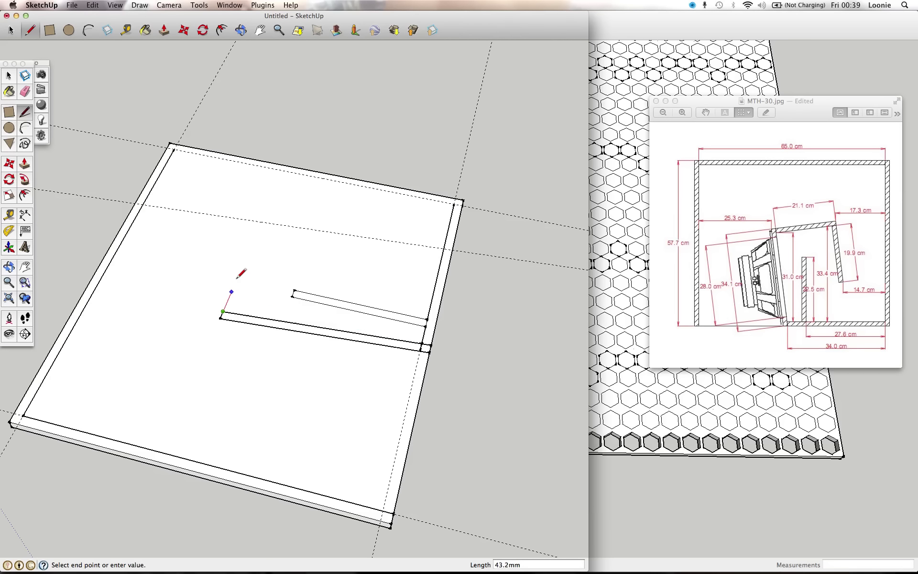
left_click(261, 222)
key("t")
left_click(252, 243)
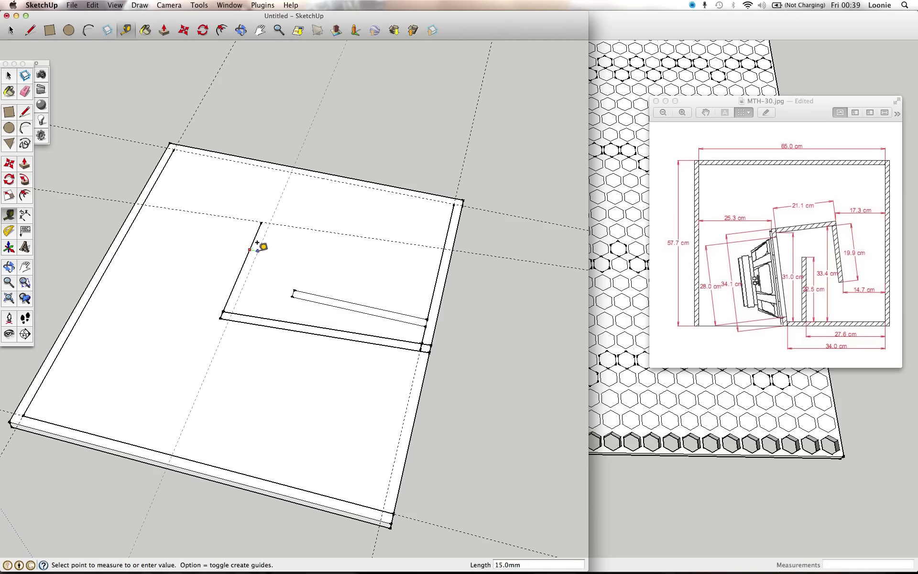
key("l")
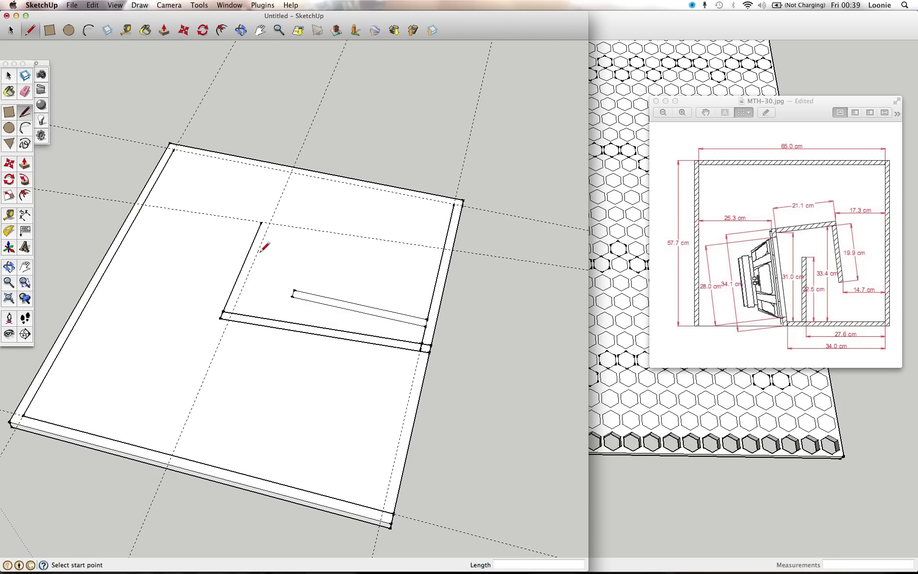
left_click(262, 221)
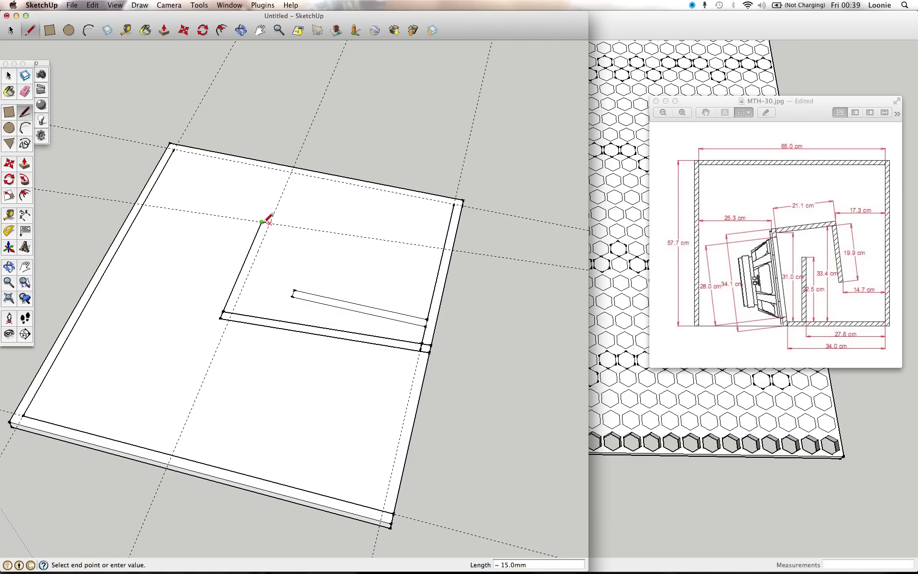
key("Escape")
left_click(270, 223)
left_click(233, 313)
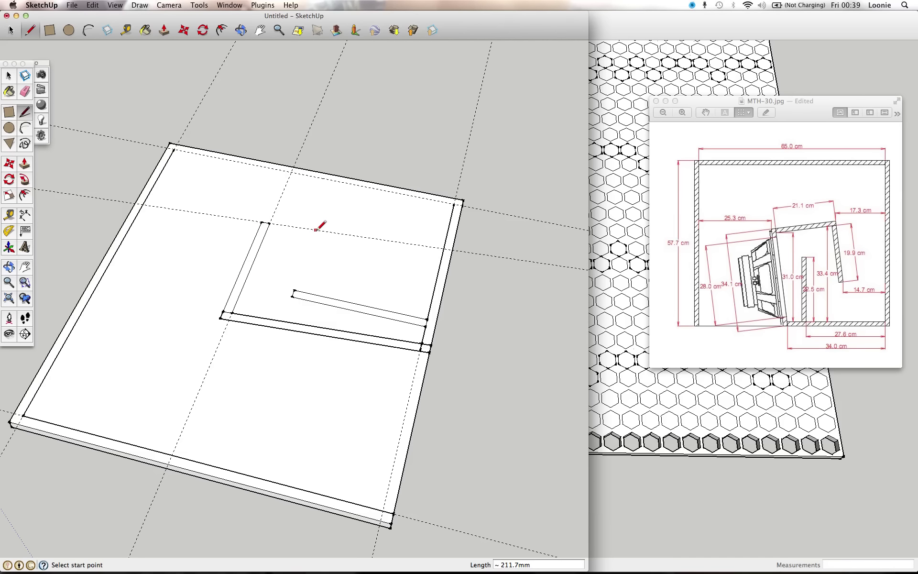
Place a guide 199 mm out from the strip's edge.
key("t")
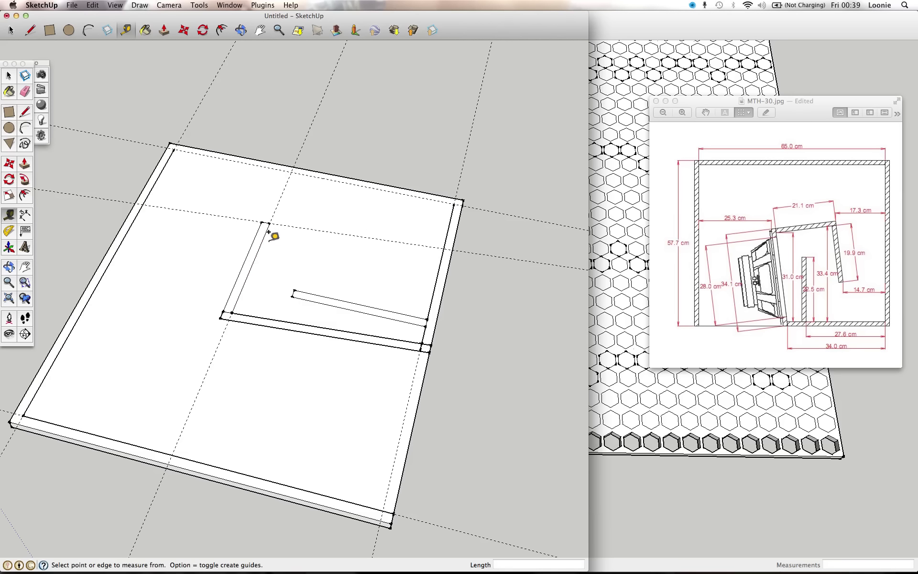
left_click(264, 232)
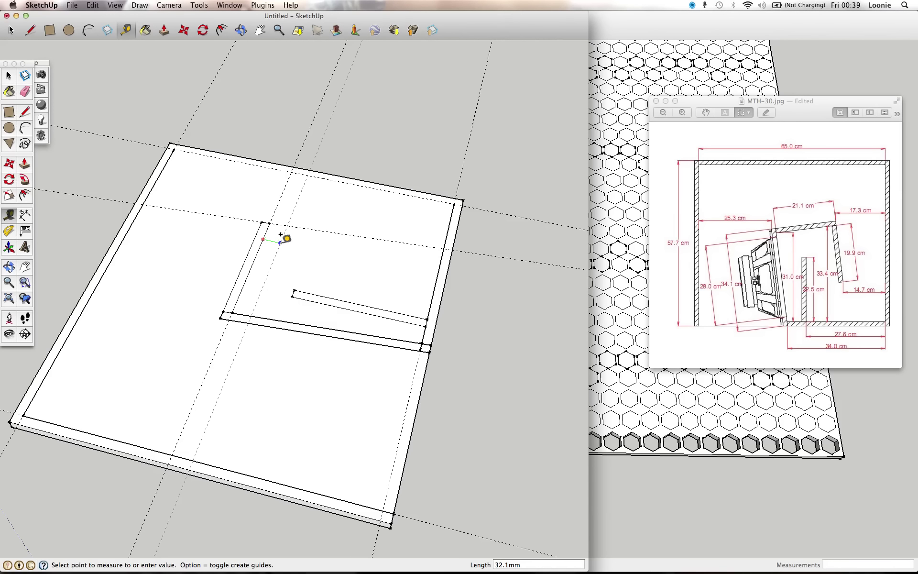
type("199")
key("Return")
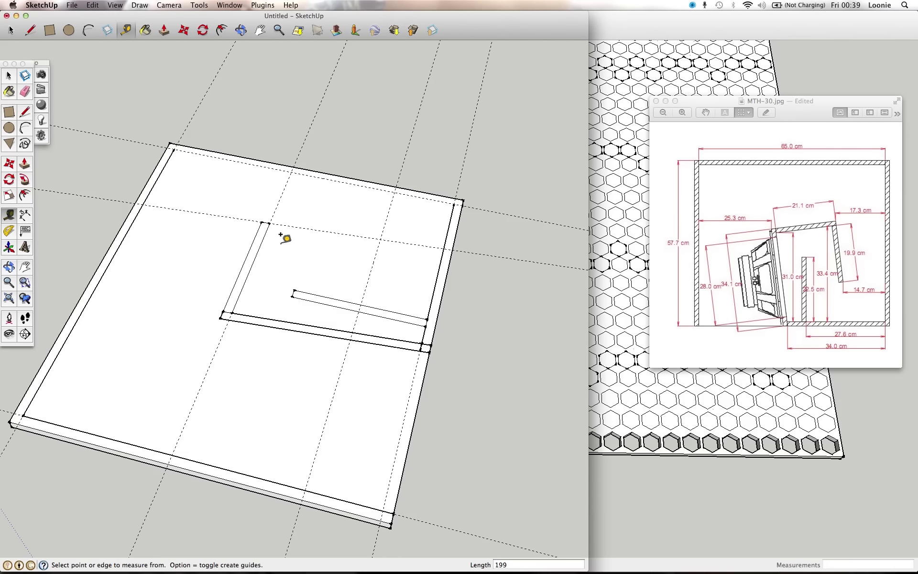
key("l")
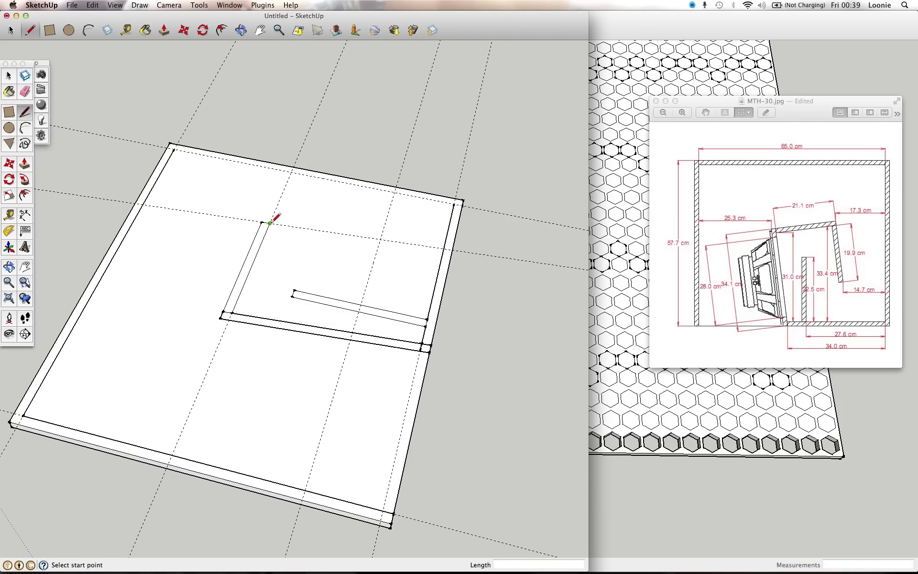
Draw a 199.6 mm top arm along the guide and close it with a line 15 mm below.
left_click(270, 222)
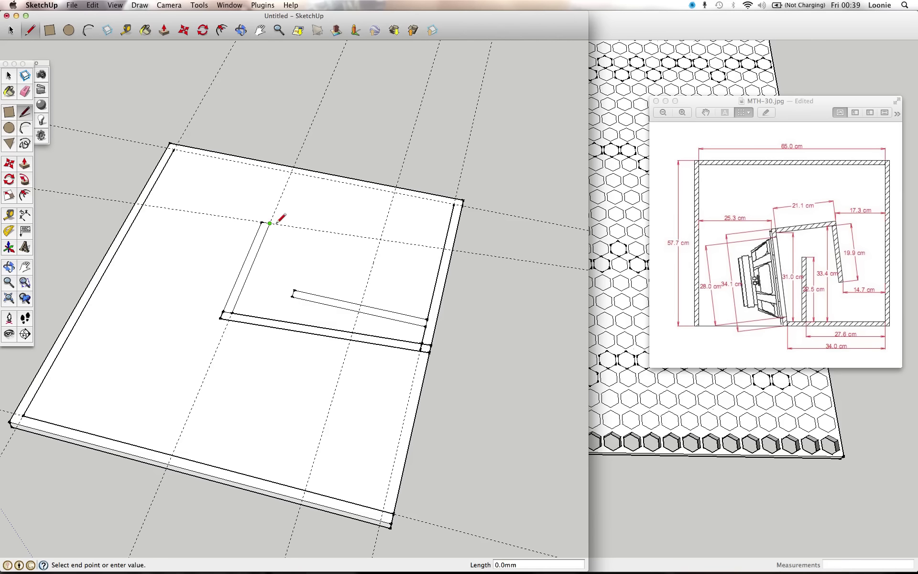
left_click(380, 239)
key("t")
left_click(336, 235)
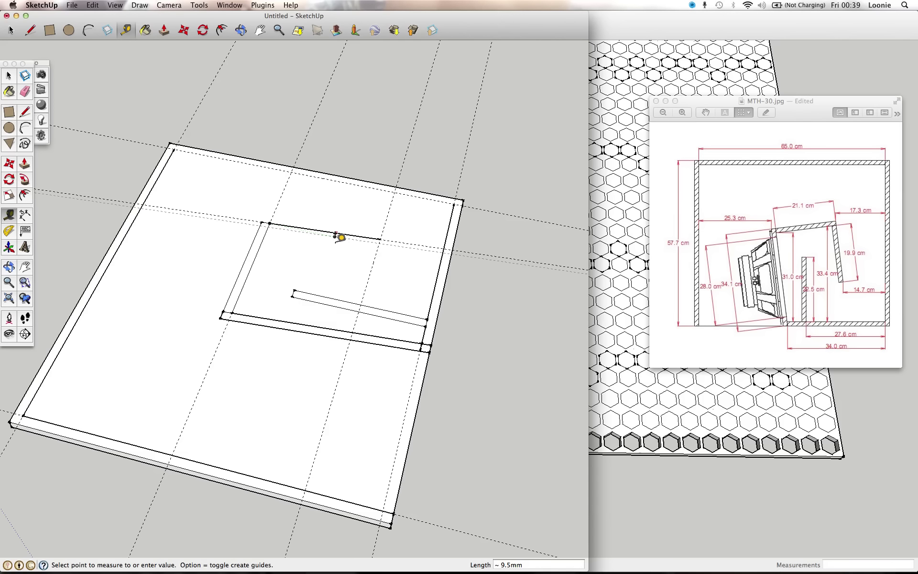
type("15")
key("Return")
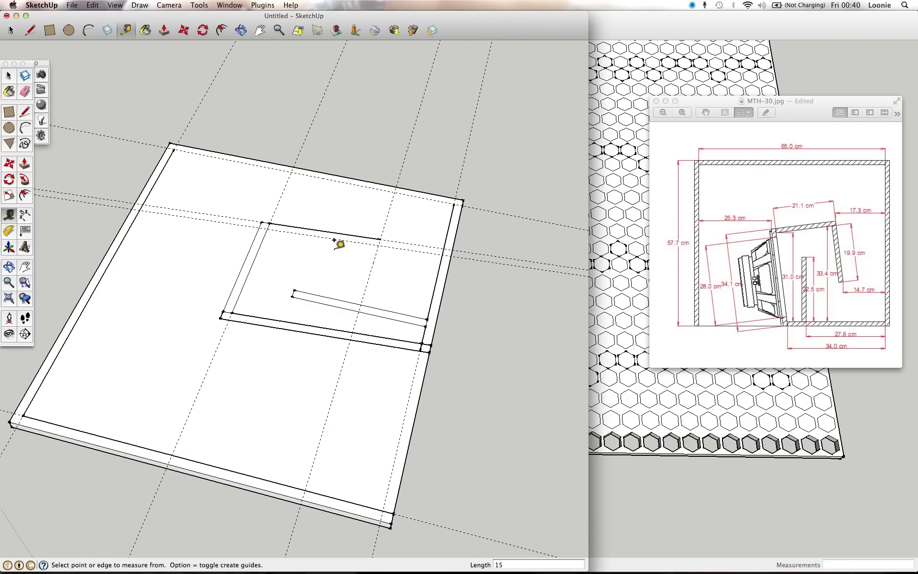
key("l")
left_click(380, 238)
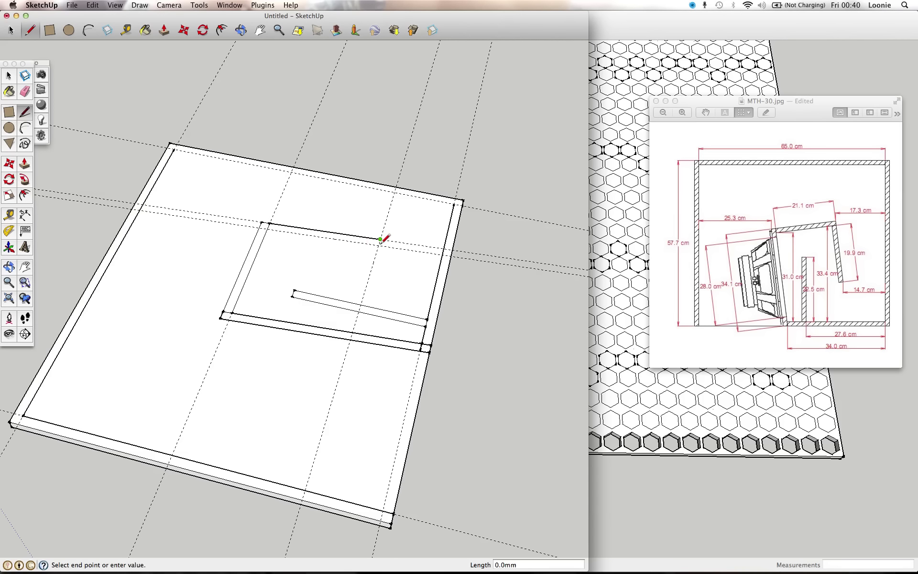
left_click(268, 228)
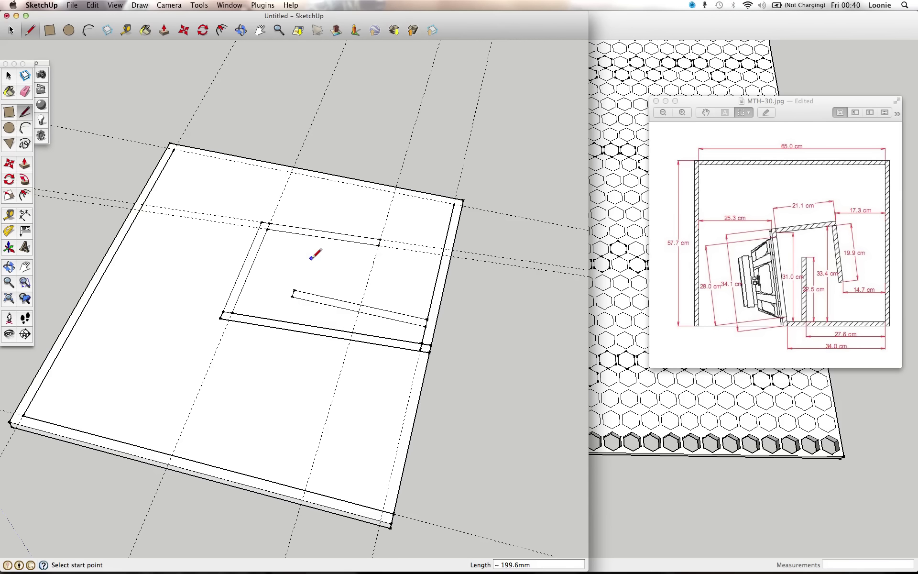
Erase the top-right guide, undo the mistaken erase, and redraw the rim's back edge.
key("e")
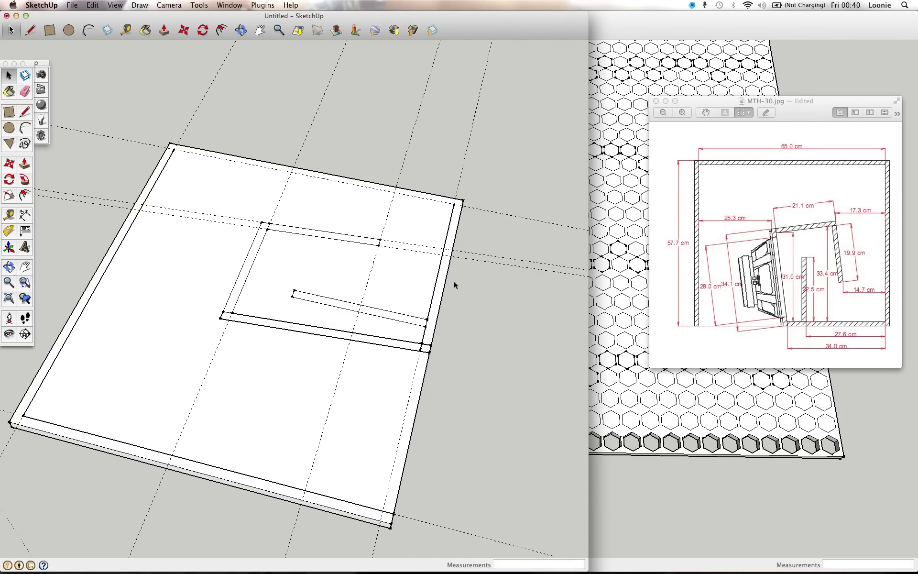
left_click_drag(490, 218, 480, 200)
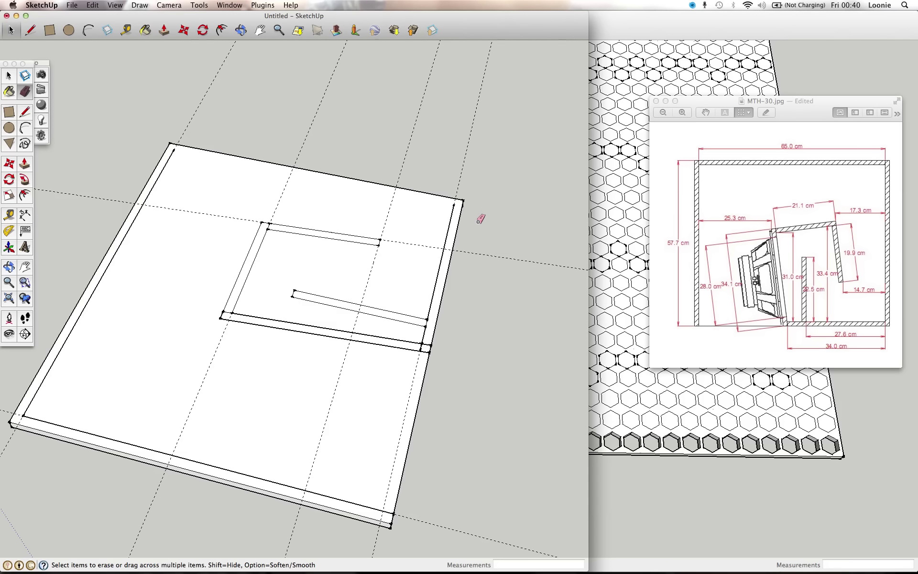
left_click_drag(478, 205, 475, 260)
left_click(459, 168)
key("super+z")
key("l")
left_click(454, 203)
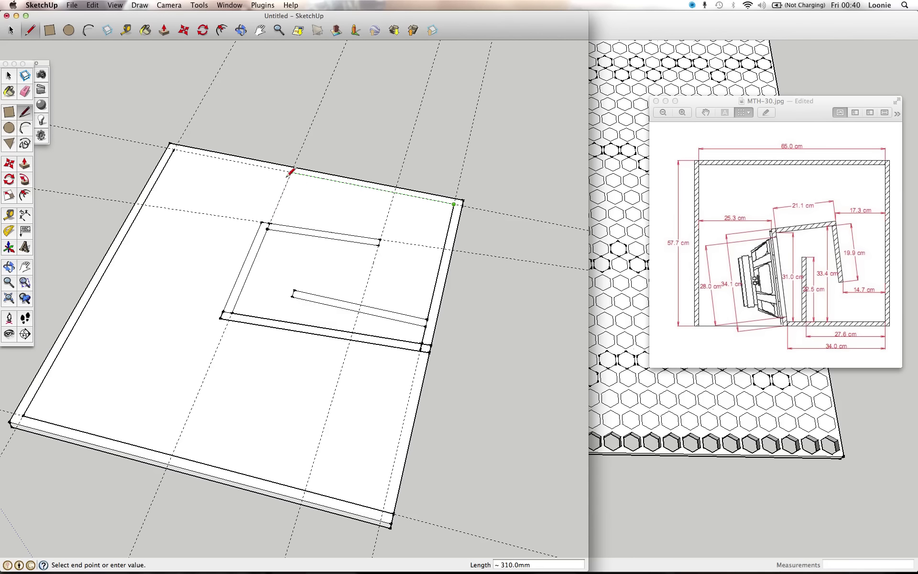
left_click(175, 148)
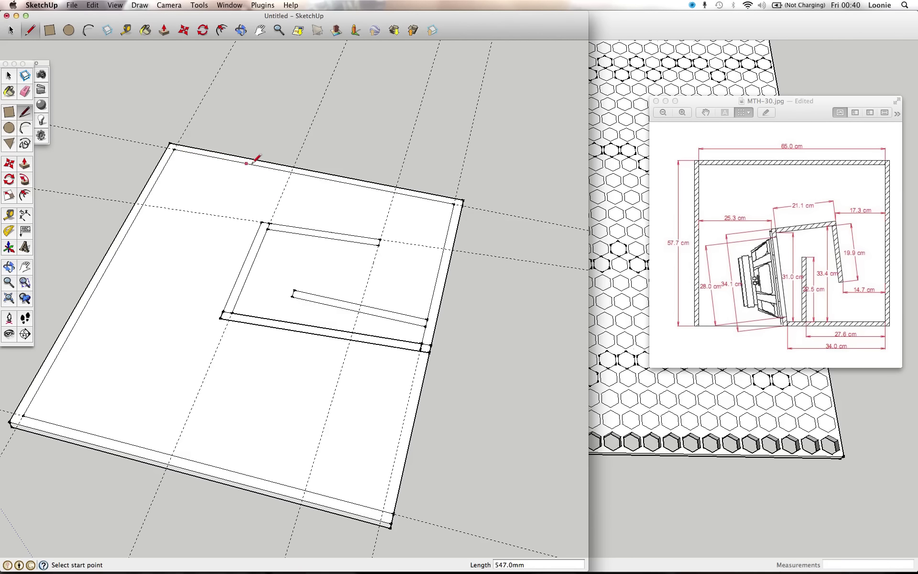
Erase the remaining guide lines along the right edge, top, and bottom-right corner.
key("e")
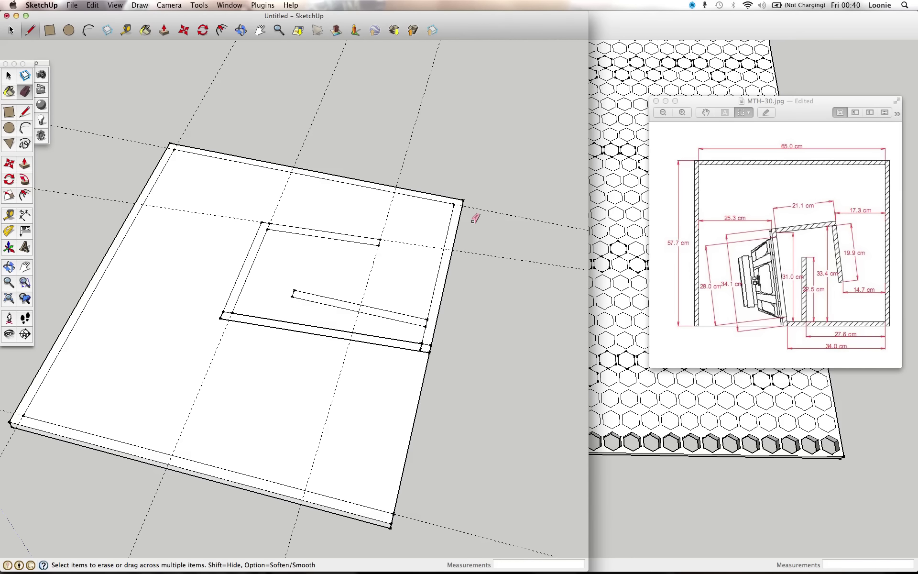
left_click(473, 206)
left_click_drag(475, 204, 471, 250)
left_click(404, 159)
left_click(313, 126)
left_click(200, 98)
left_click(426, 522)
Pull the outer rim face upward into enclosure walls, then switch to Firefox.
key("p")
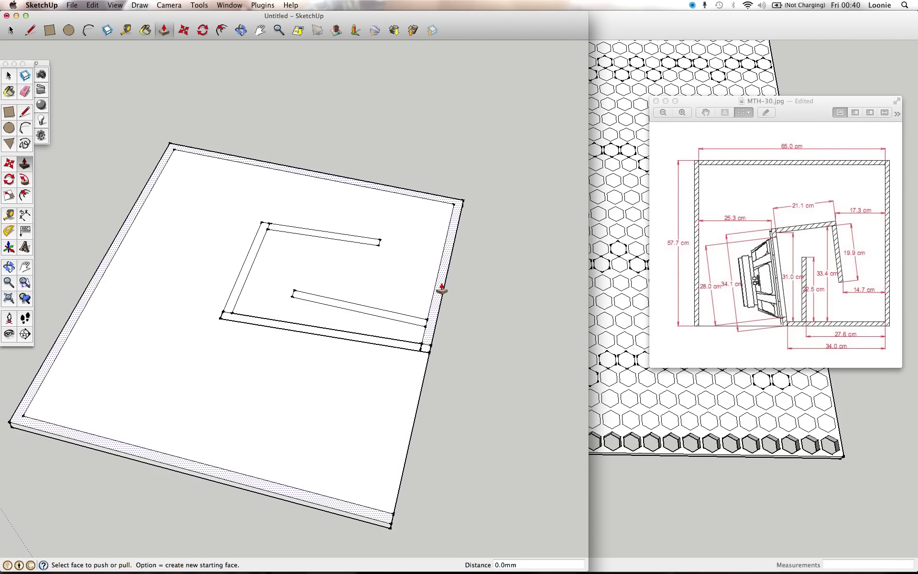
left_click_drag(441, 289, 443, 231)
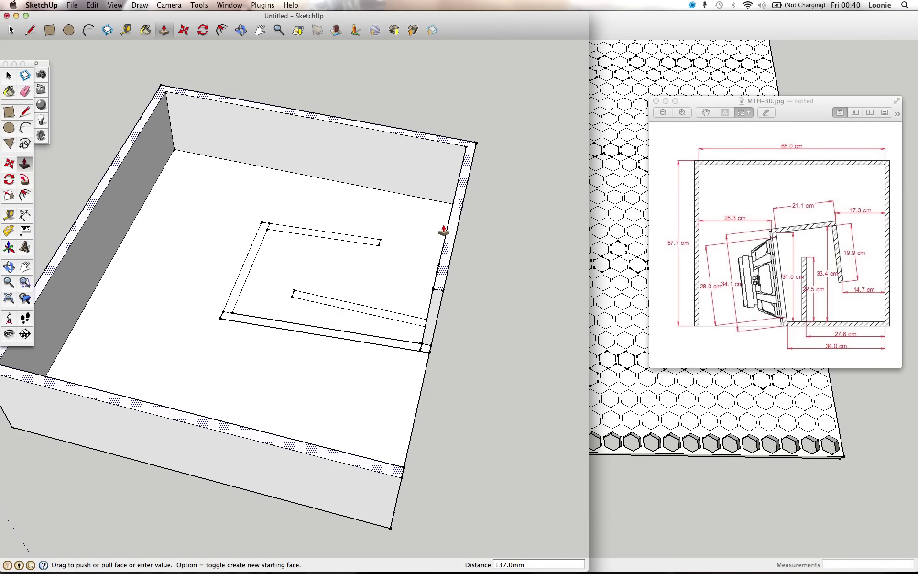
key("super+Tab")
key("super+Tab")
key("super+Tab")
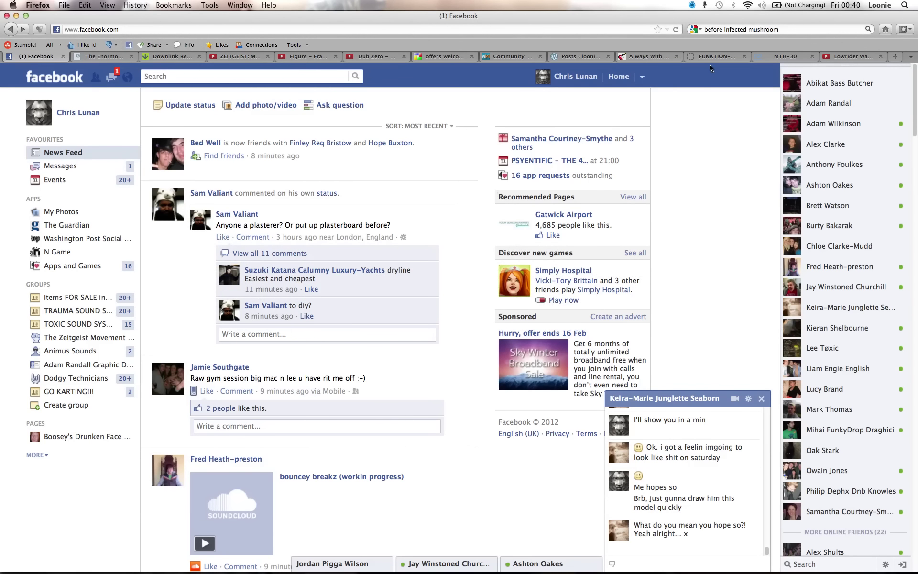
Open the MTH-30 plans tab and select its 68x34x57cm size value.
left_click(763, 58)
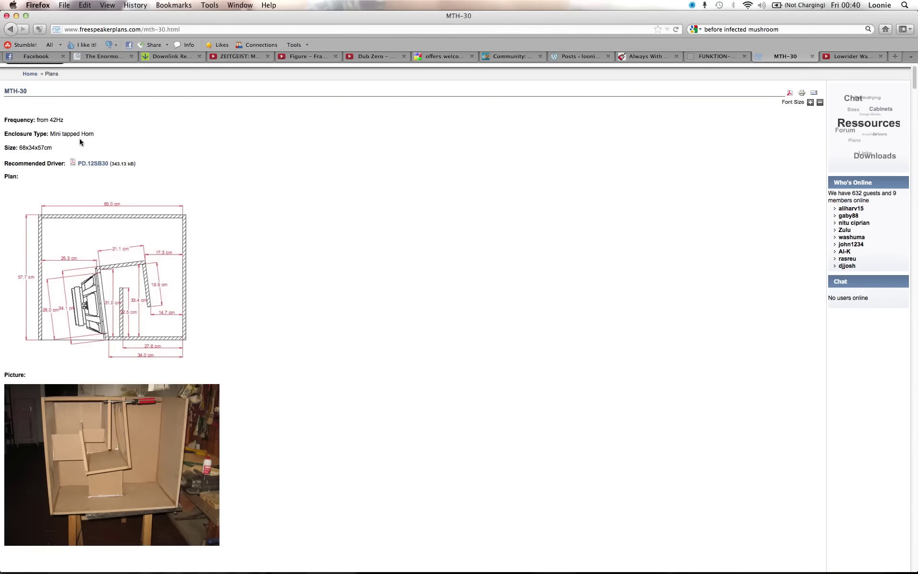
left_click_drag(53, 148, 22, 147)
Back in SketchUp, pull four floor strips, including the front panel, up 340 mm into baffle walls.
key("super+Tab")
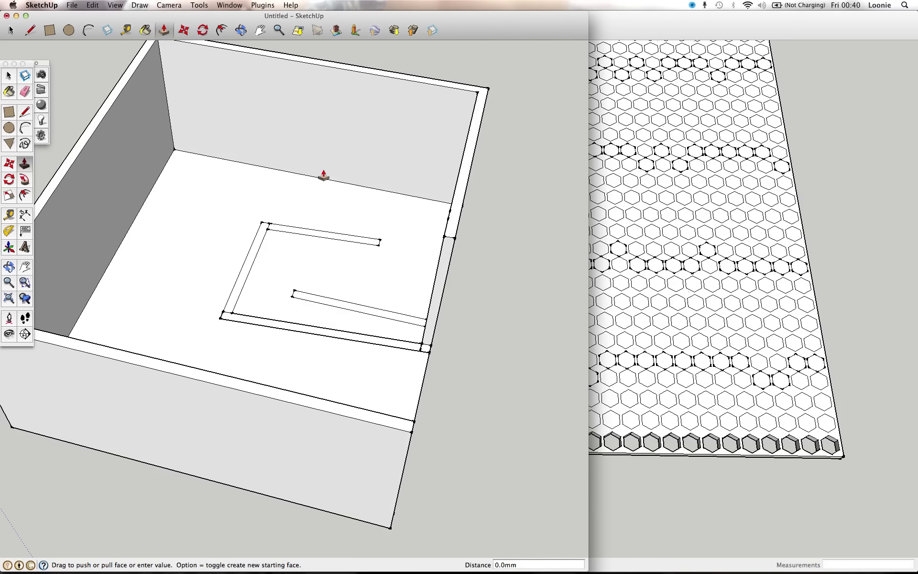
type("340")
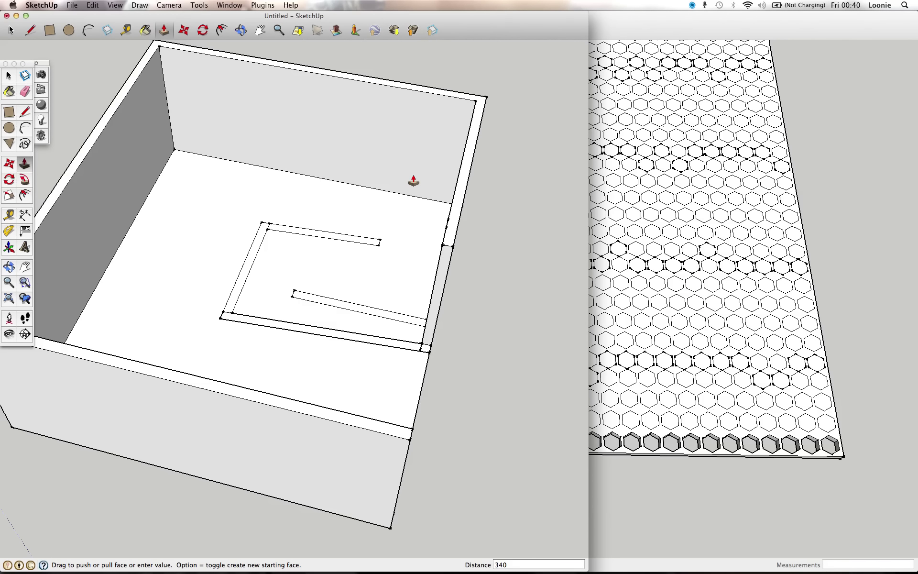
key("Return")
left_click_drag(396, 317, 461, 158)
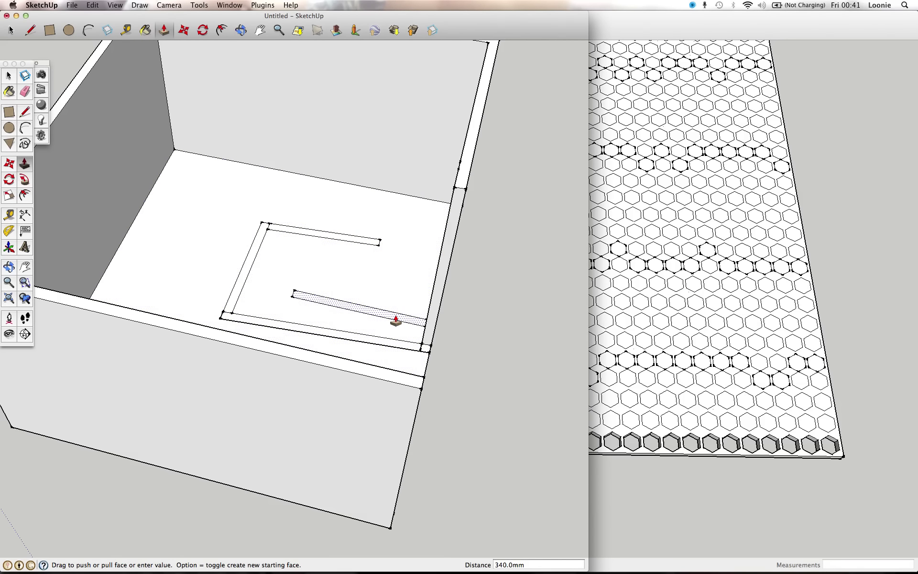
left_click(462, 158)
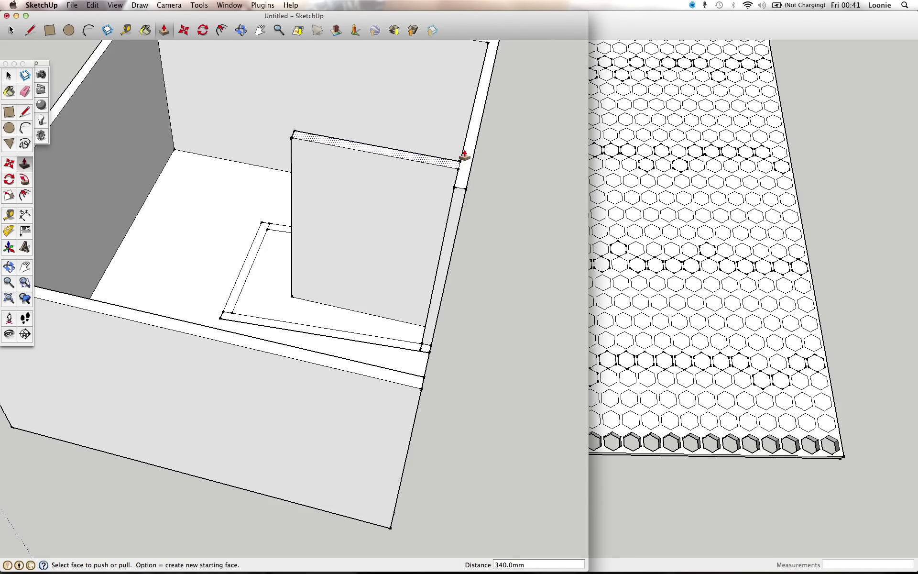
left_click_drag(270, 231, 470, 130)
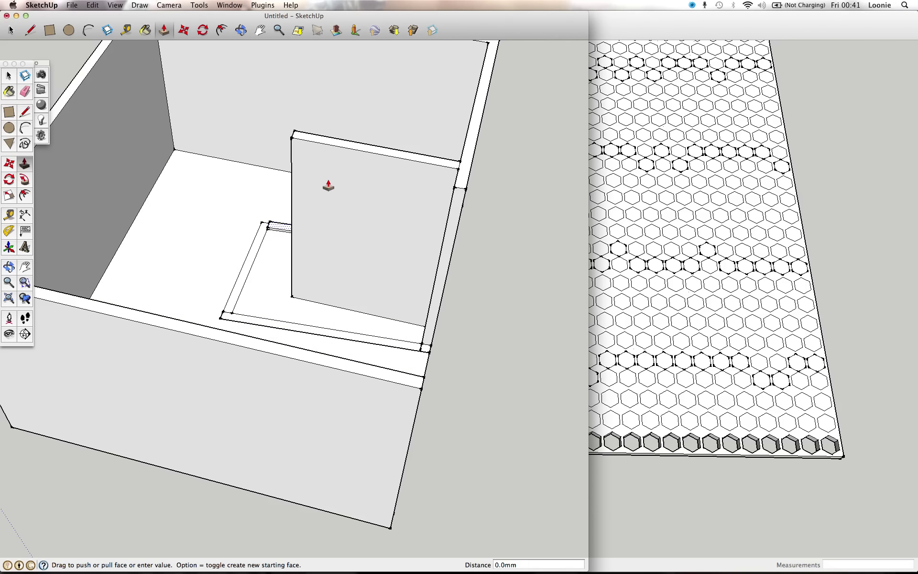
left_click(470, 130)
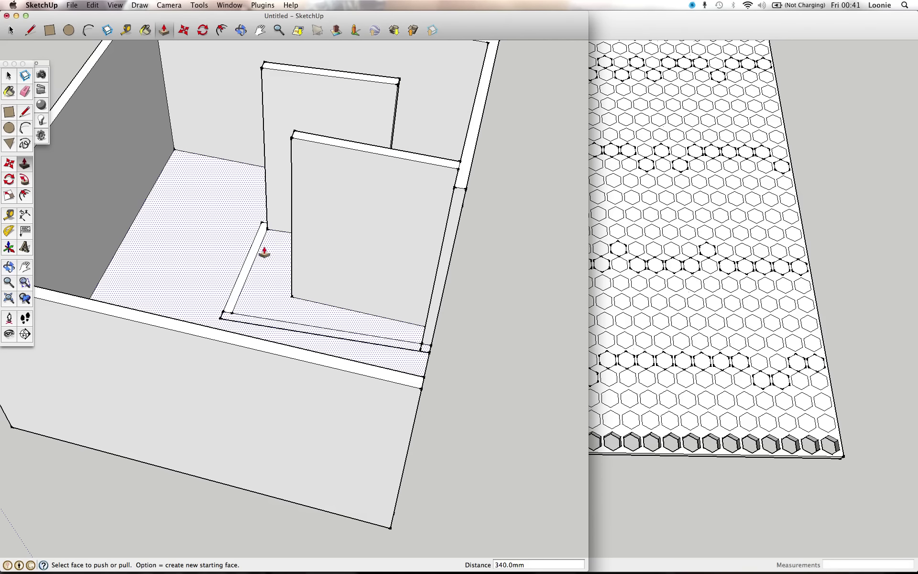
left_click_drag(261, 245, 467, 143)
left_click_drag(321, 332, 466, 182)
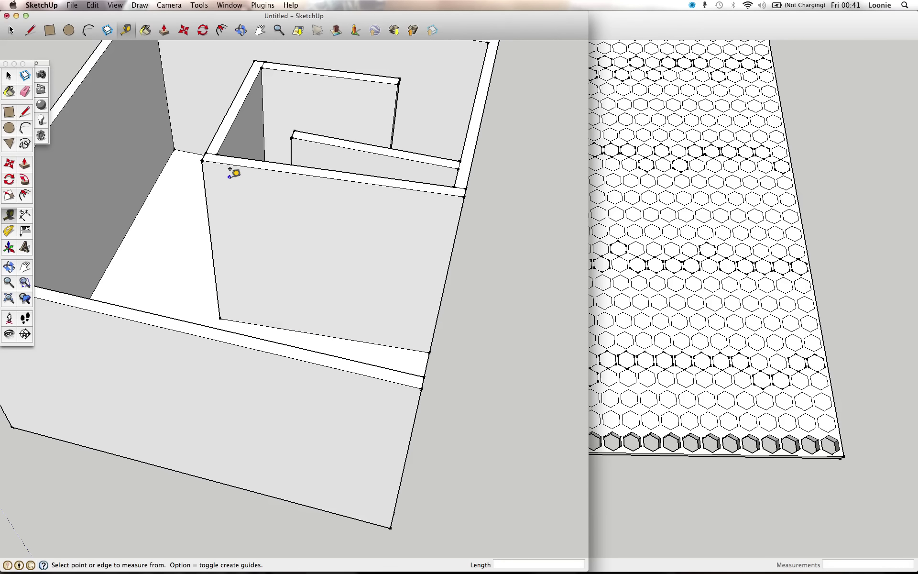
Draw both corner-to-corner diagonals across the front panel, briefly checking the Firefox plan.
key("l")
left_click(202, 160)
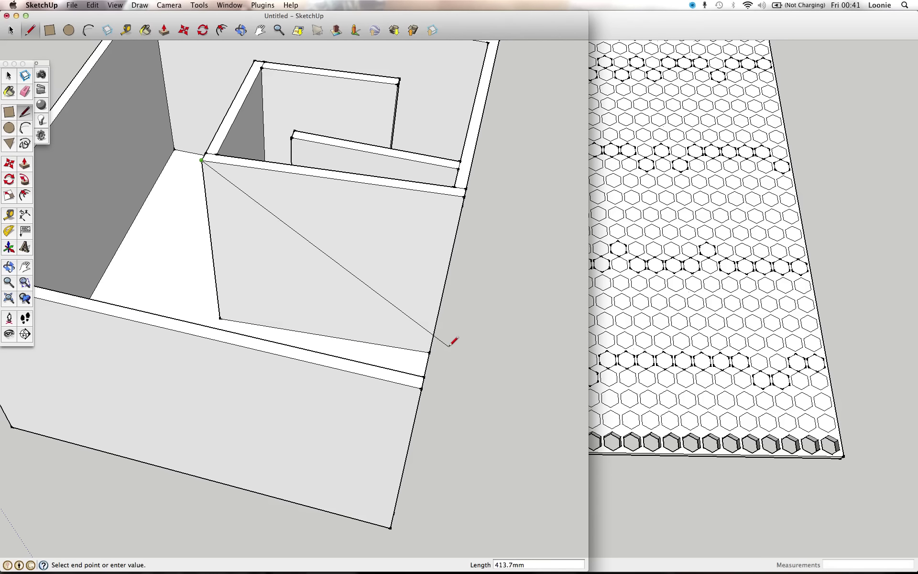
left_click(430, 351)
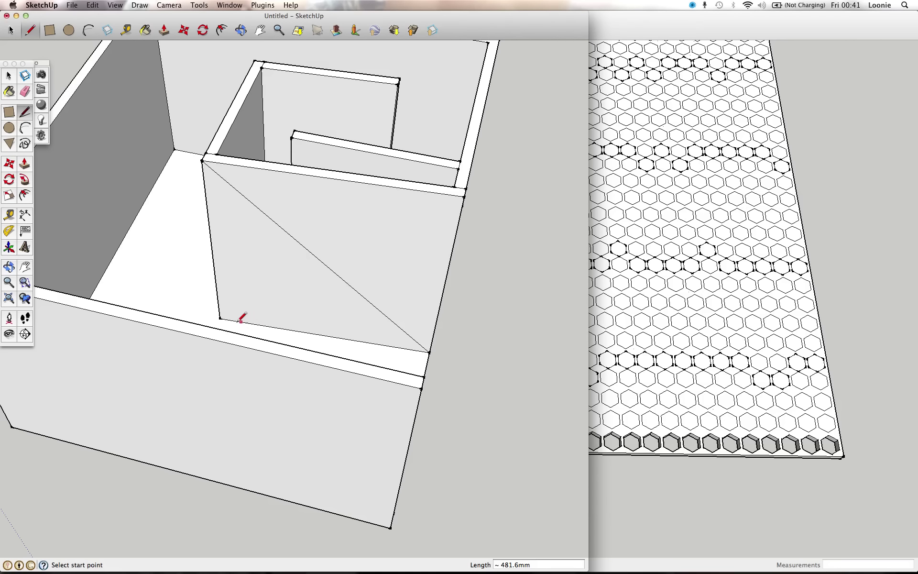
left_click(219, 318)
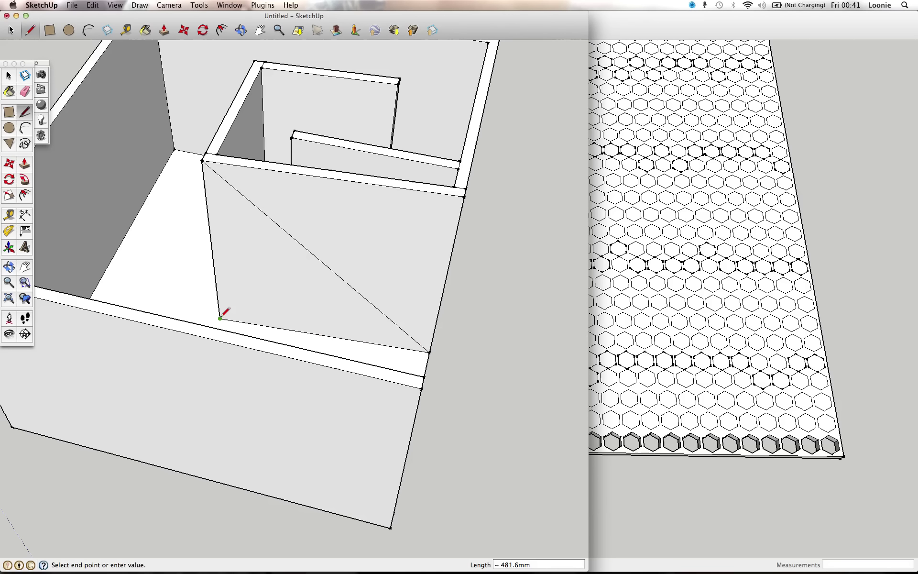
left_click(464, 196)
key("super+Tab")
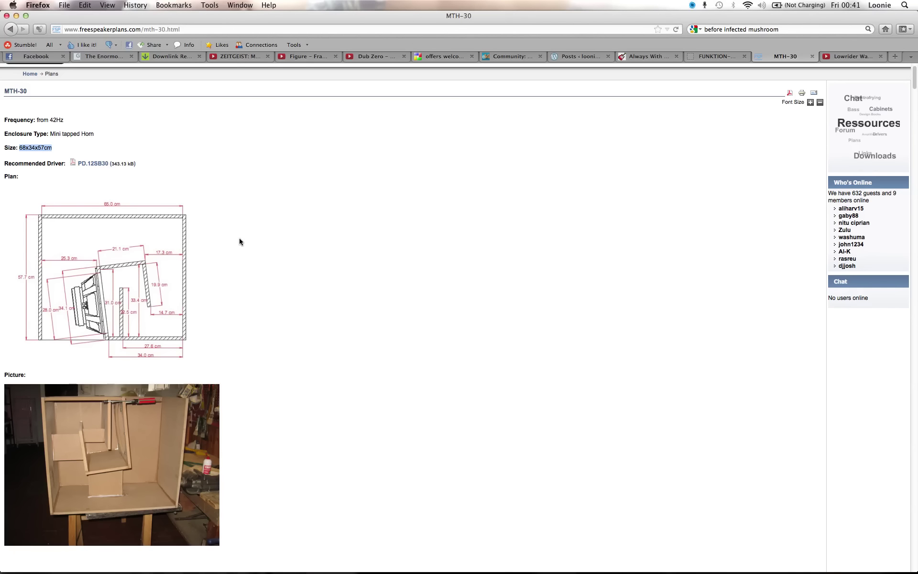
key("super+Tab")
Draw a 140 mm radius circle centred where the front panel's diagonals cross.
key("t")
key("c")
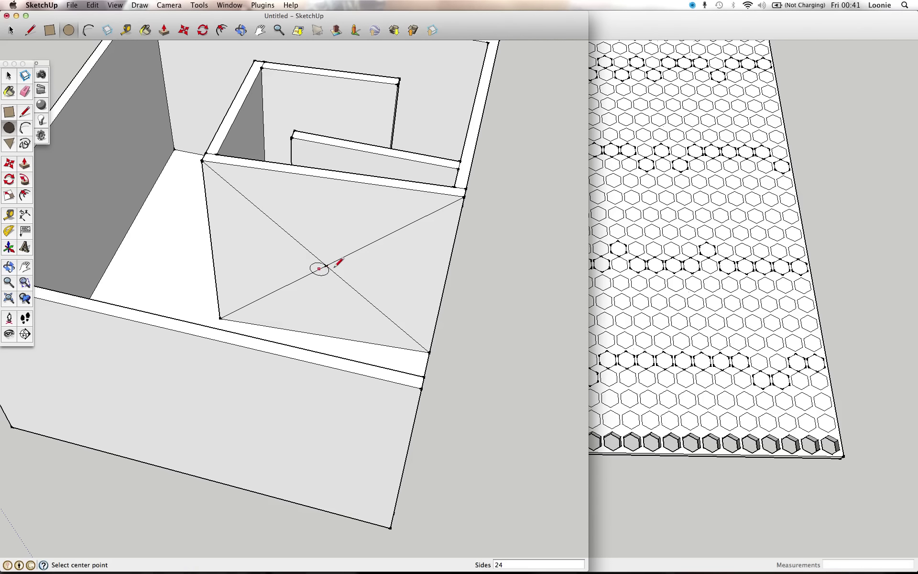
left_click(326, 266)
type("1")
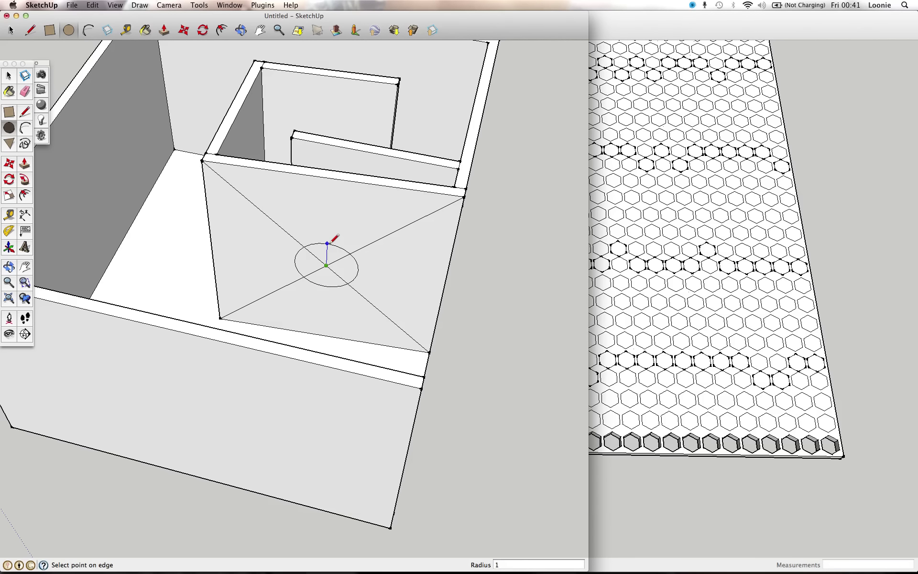
type("4")
key("Return")
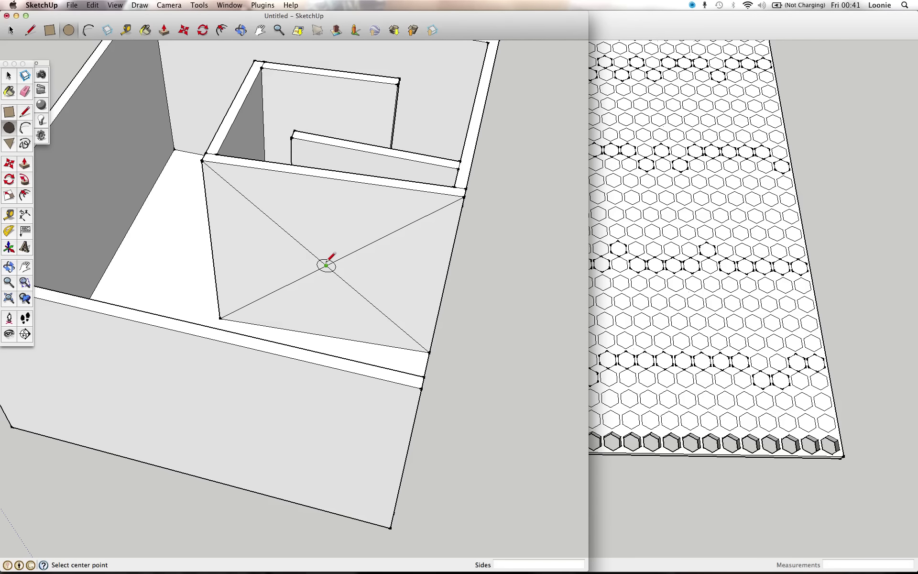
left_click(326, 265)
type("140")
key("Return")
Erase the diagonal segments inside and around the circle.
left_click_drag(326, 251, 327, 266)
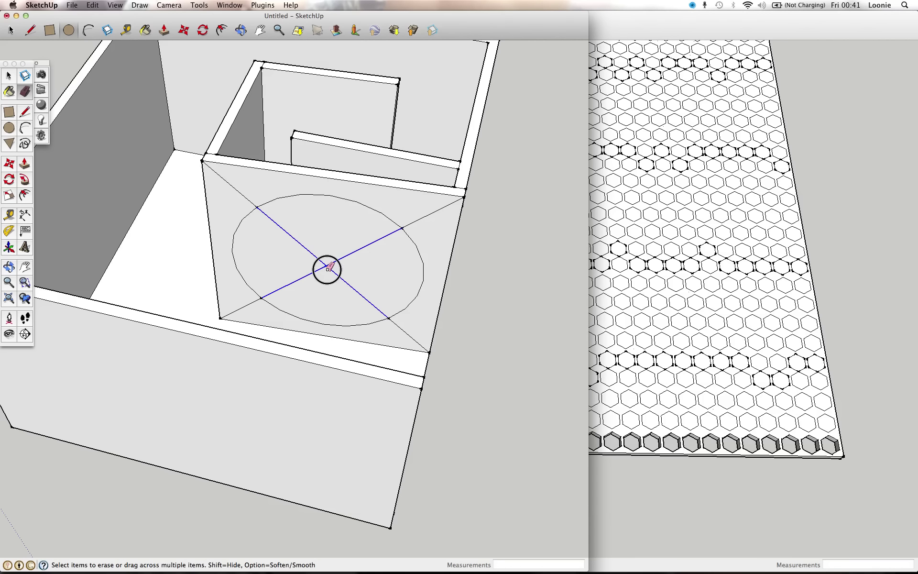
left_click(240, 308)
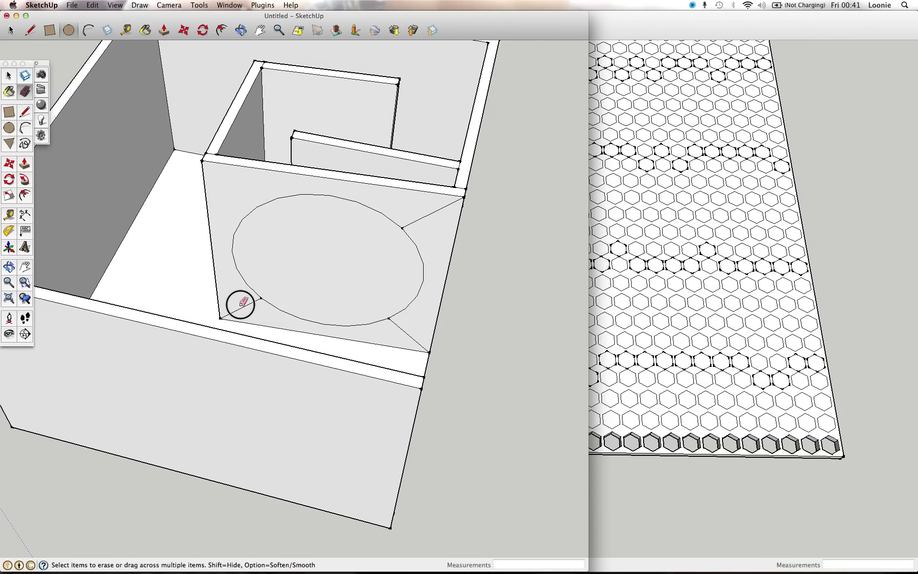
left_click(407, 332)
left_click(426, 216)
Push the circle 15 mm through the panel to cut the driver hole.
key("p")
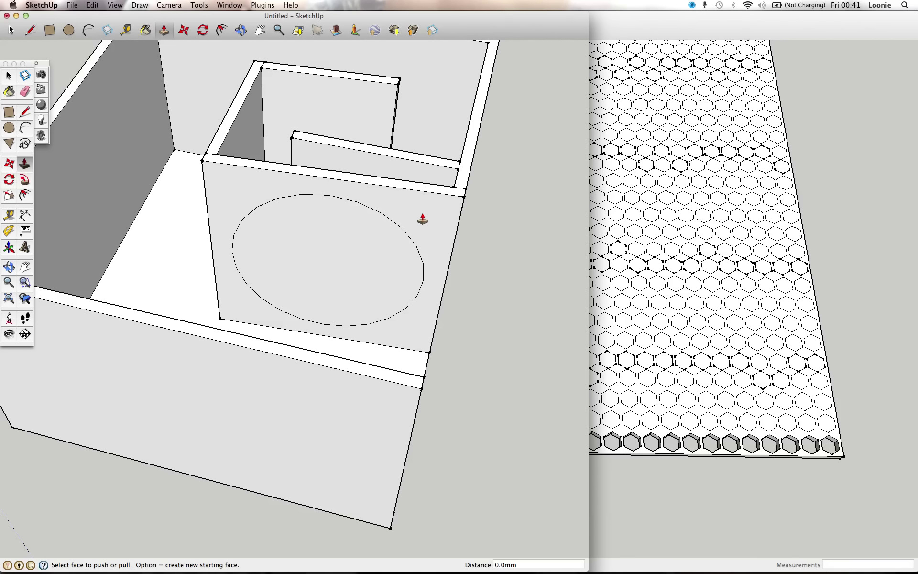
left_click(343, 262)
left_click(343, 257)
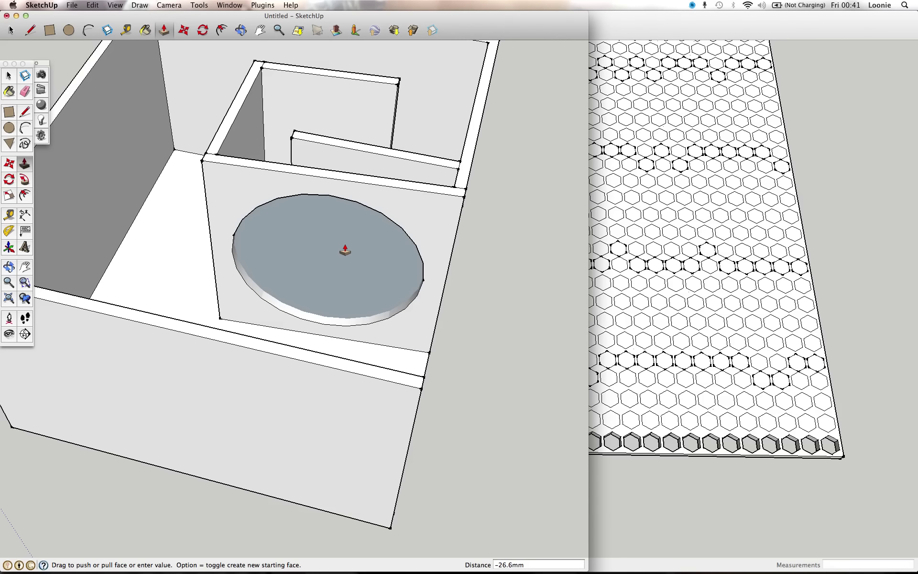
key("space")
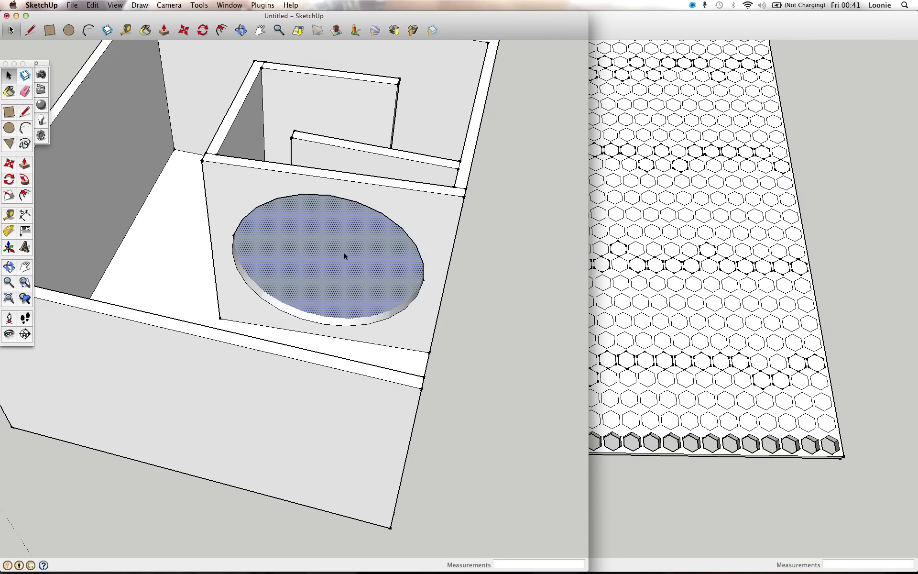
key("Escape")
key("super+z")
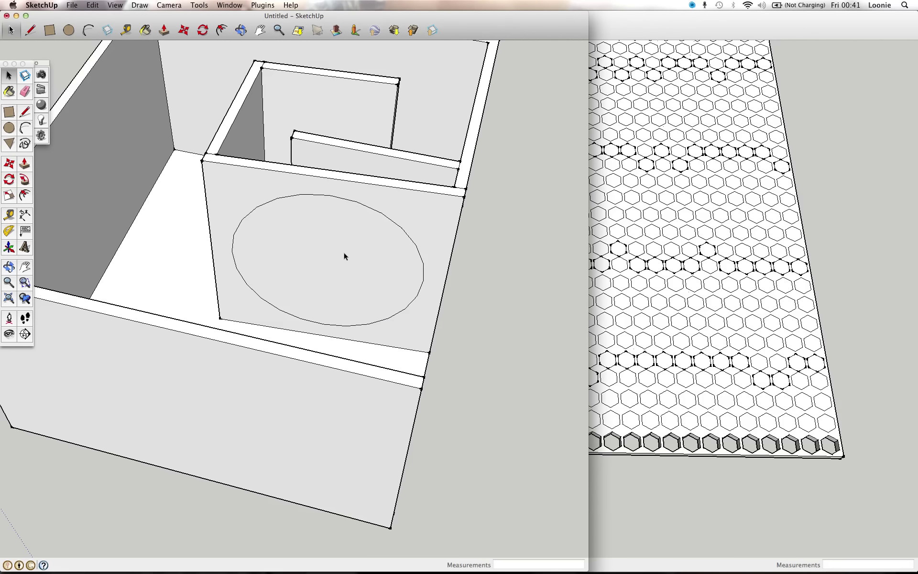
key("p")
left_click(340, 259)
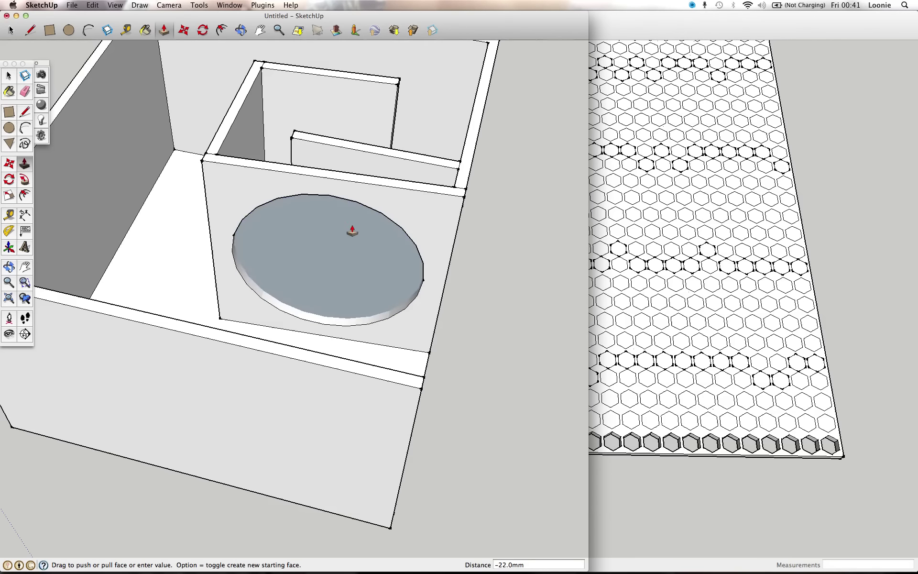
left_click(378, 184)
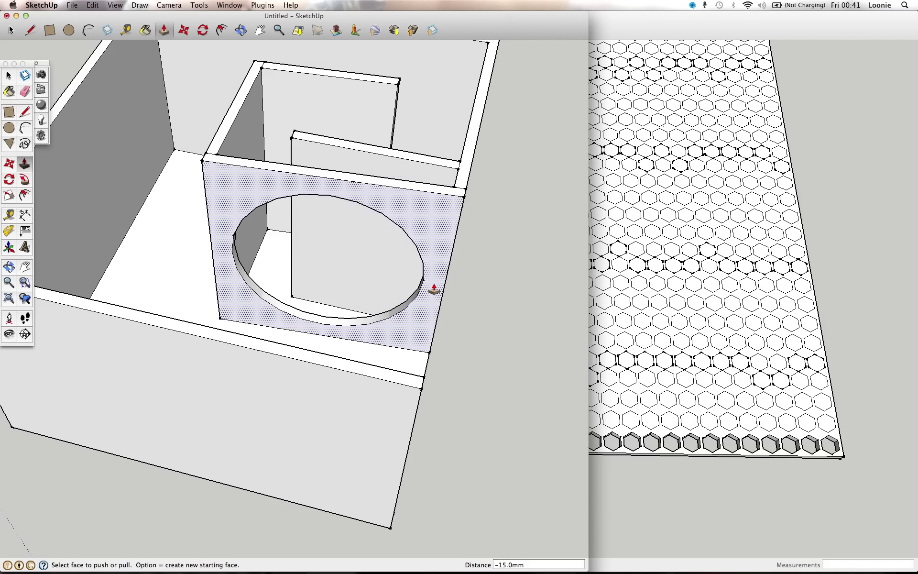
Orbit out and cover the open top of the box with a rectangle face.
key("o")
left_click_drag(492, 272, 328, 263)
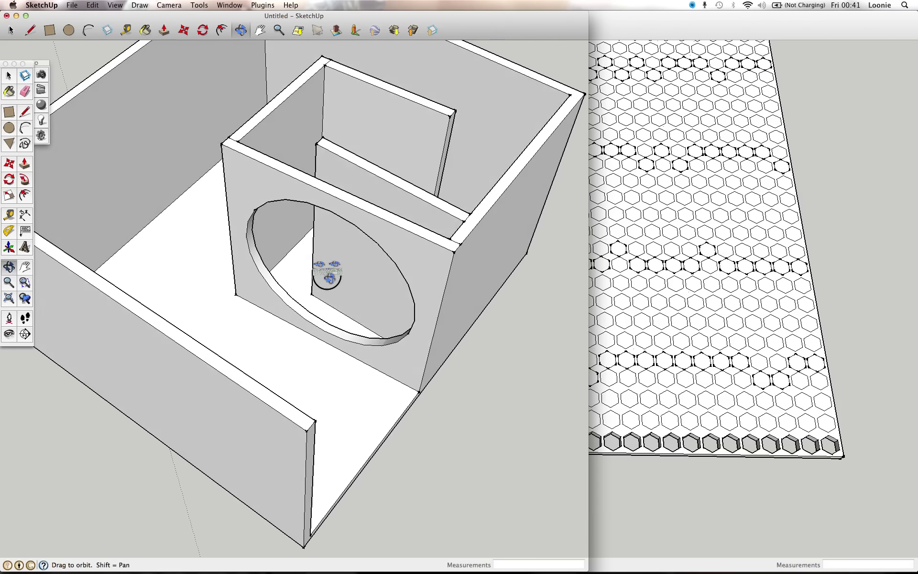
scroll(317, 262, "down", 3)
scroll(317, 265, "down", 3)
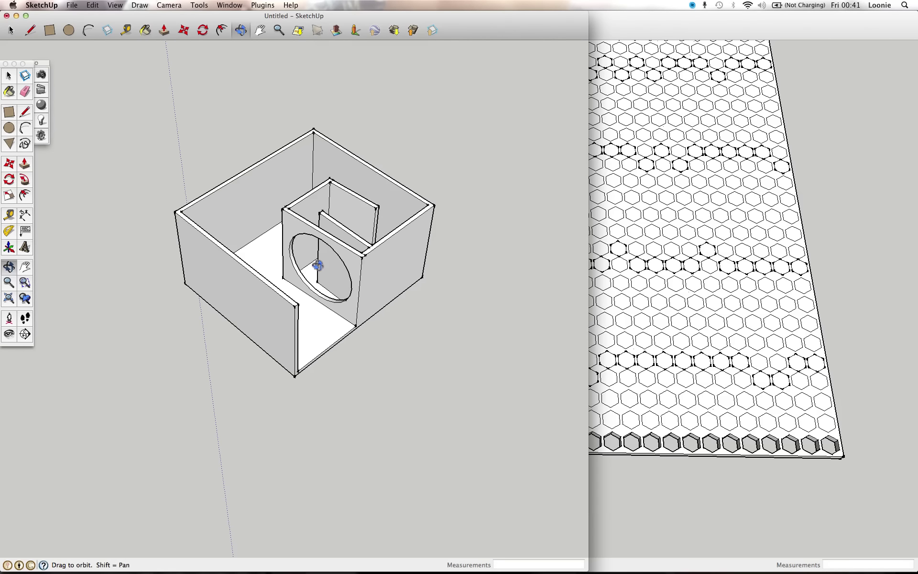
left_click(9, 112)
left_click(175, 211)
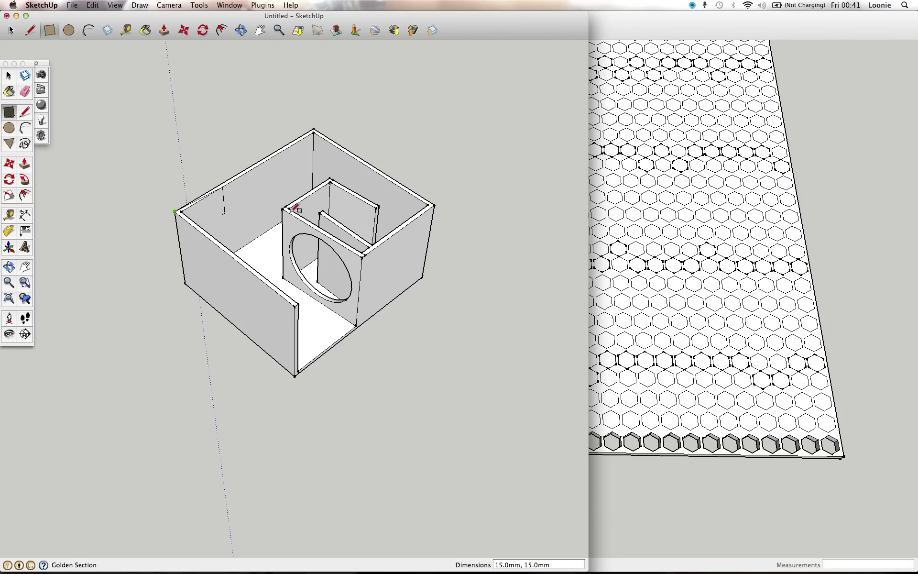
left_click(434, 206)
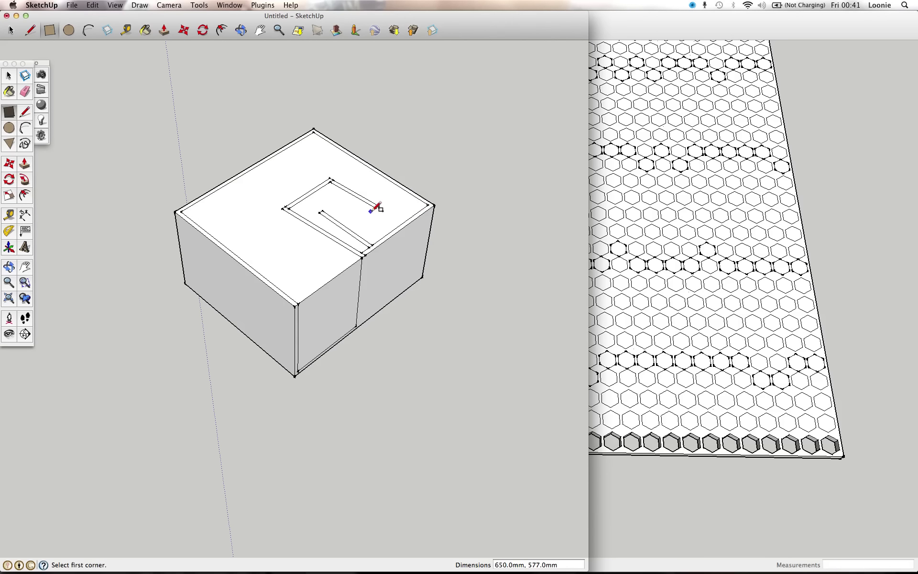
key("p")
left_click(392, 217)
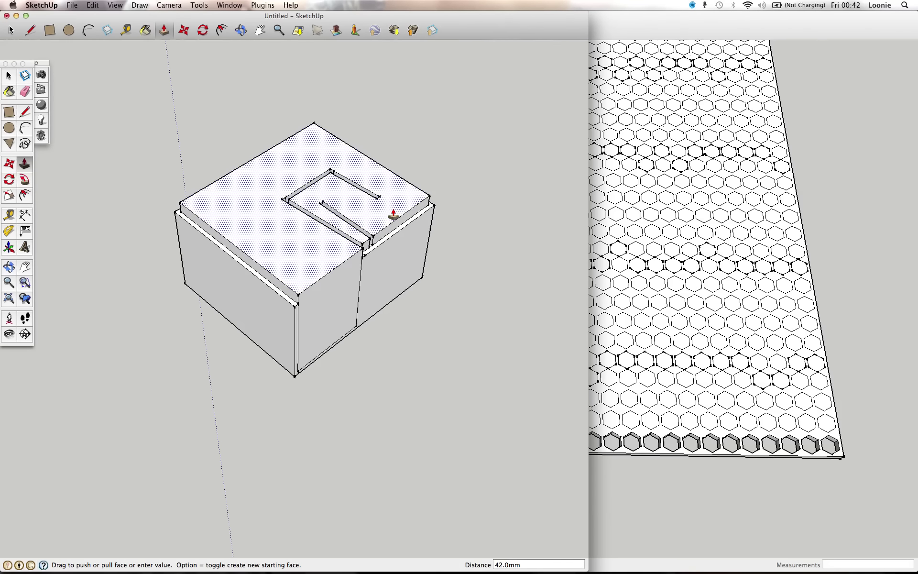
left_click(393, 215)
Copy the box's bottom panel and paste the copy beside the box.
key("space")
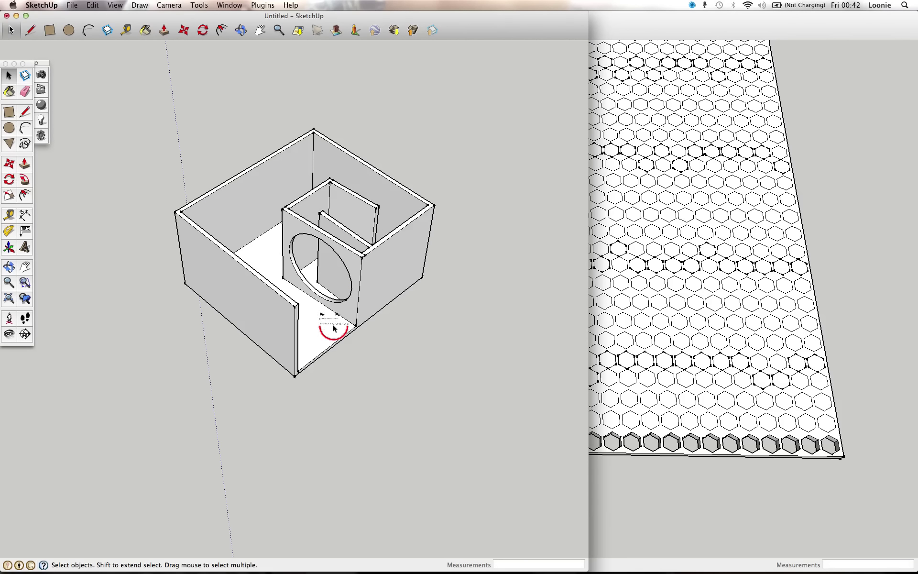
left_click(334, 328)
key("o")
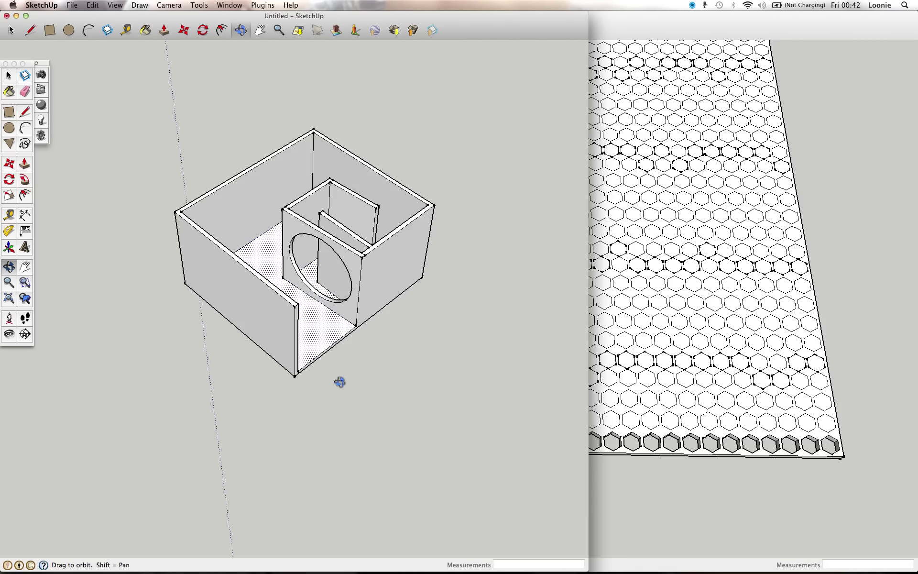
left_click_drag(340, 381, 329, 264)
key("space")
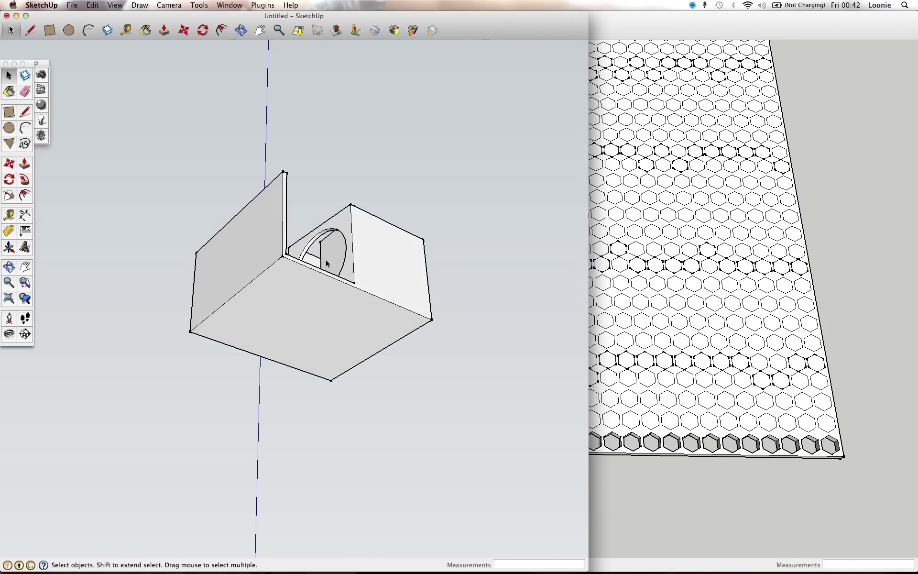
left_click(315, 318)
key("ctrl+c")
key("ctrl+v")
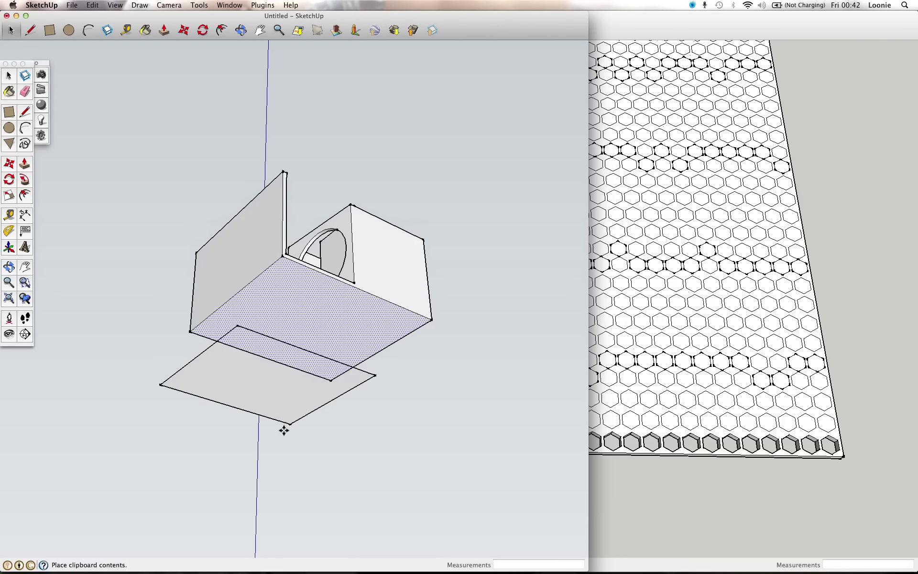
left_click(221, 448)
mouse_move(222, 450)
left_mouse_down()
mouse_move(219, 514)
mouse_move(146, 288)
left_mouse_up()
key("space")
Turn the copied panel into a component named 'gback'.
left_click(146, 288)
type("g")
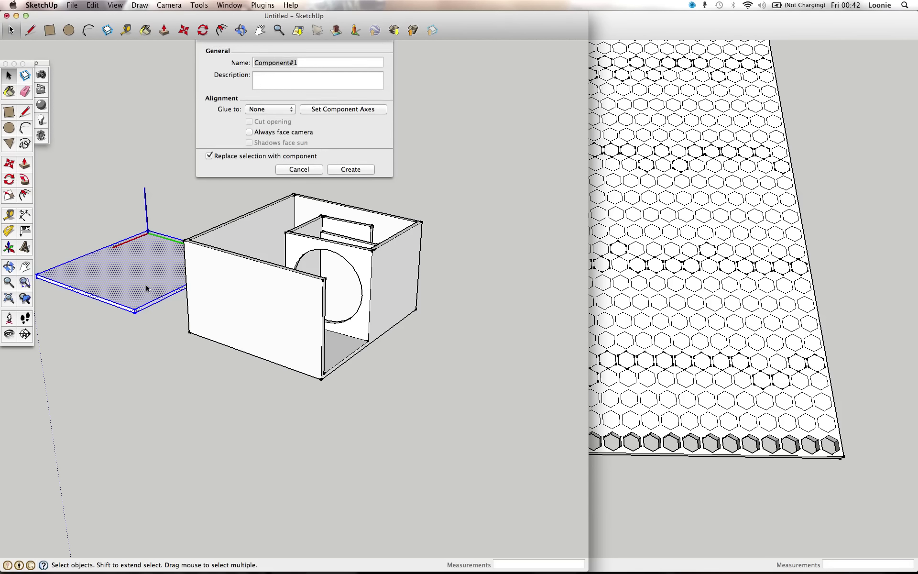
type("back")
key("Return")
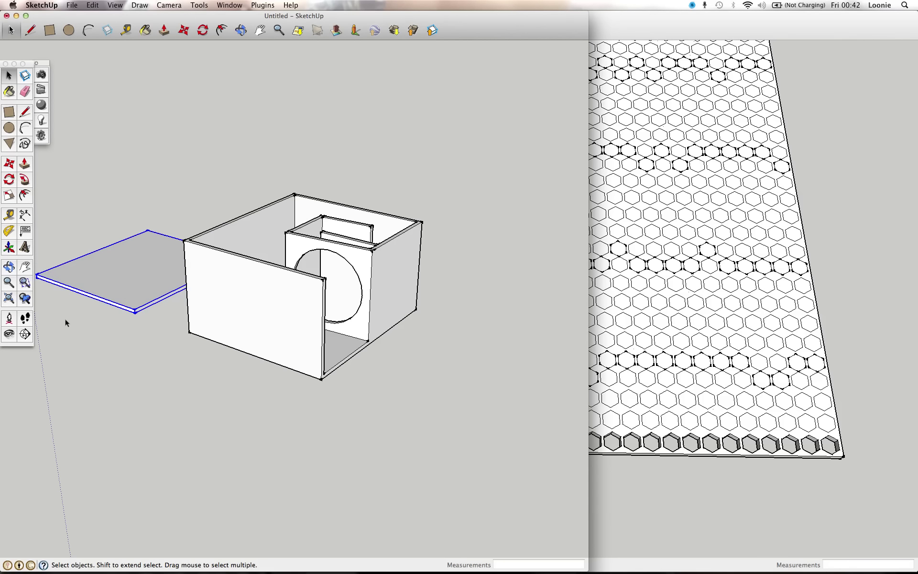
Move the panel by its corner onto the box top as its lid, then select the whole box.
key("m")
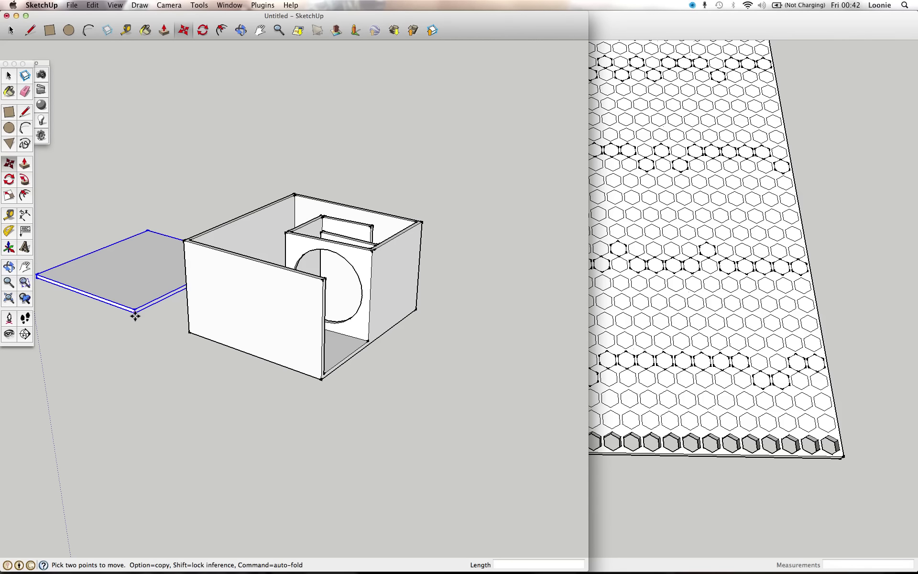
left_click(136, 316)
left_click(323, 281)
key("space")
triple_click(338, 260)
key("o")
key("m")
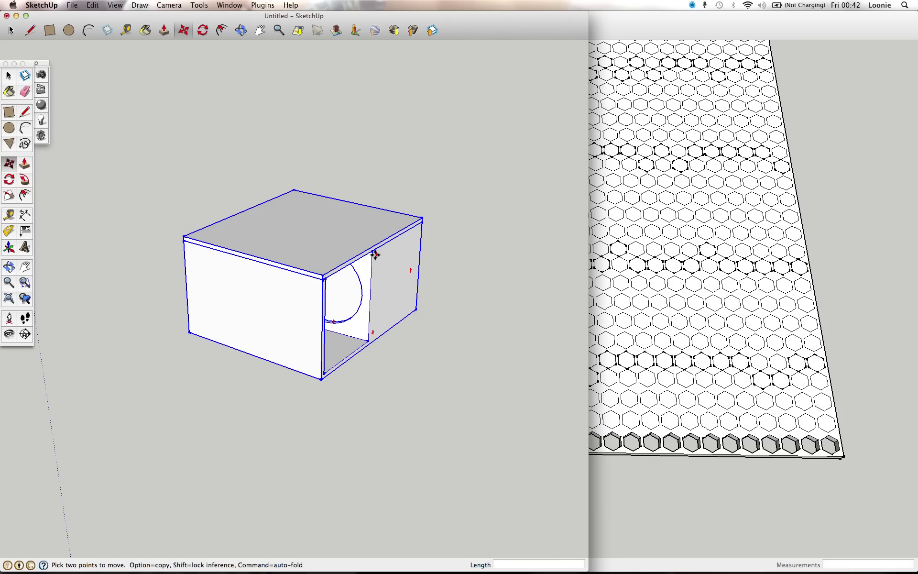
Rotate the closed box 90° upright about its side and copy it.
key("q")
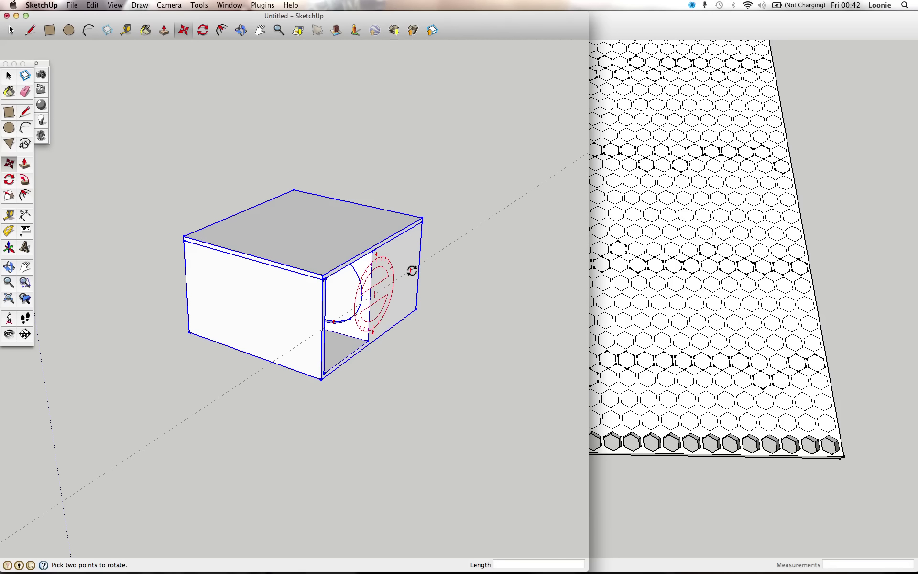
left_click(411, 271)
left_click(376, 252)
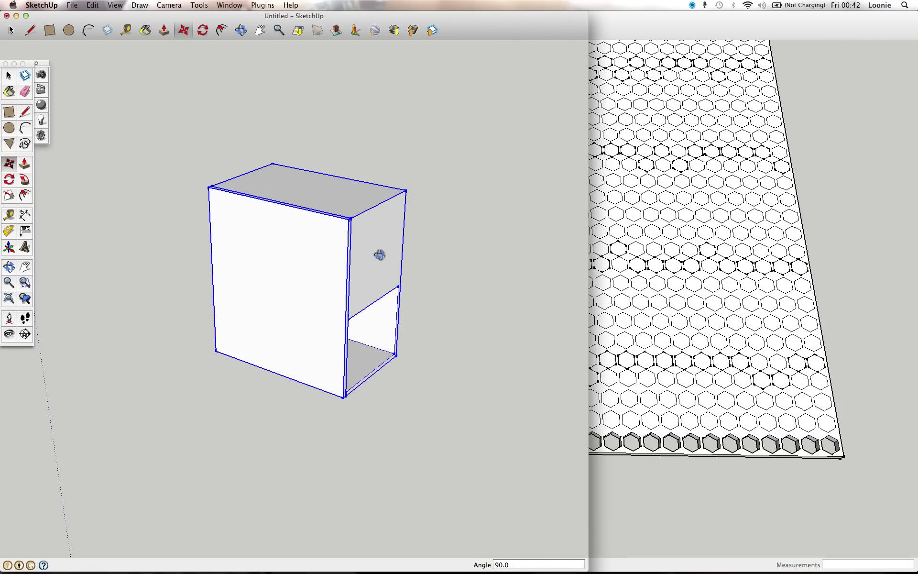
middle_click_drag(379, 255, 260, 219)
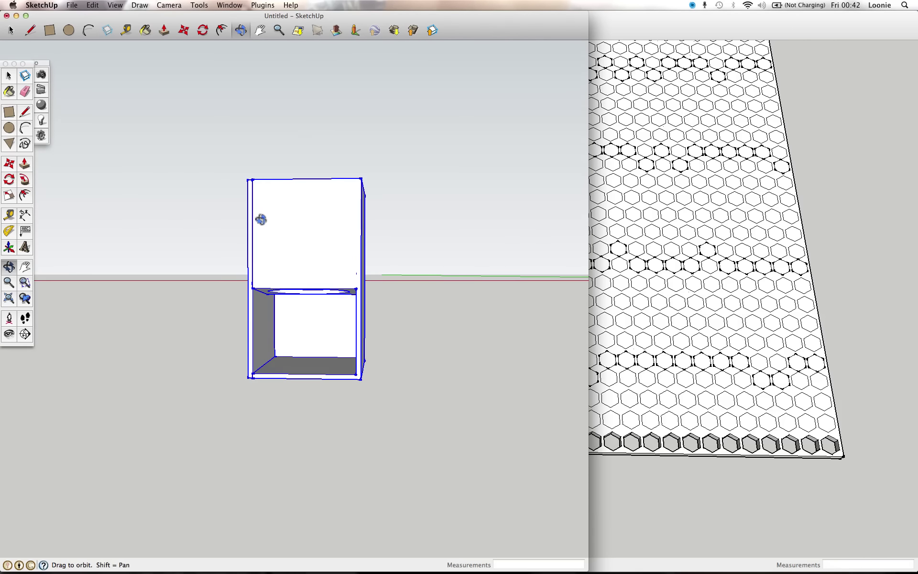
left_click_drag(261, 219, 253, 239)
key("ctrl+c")
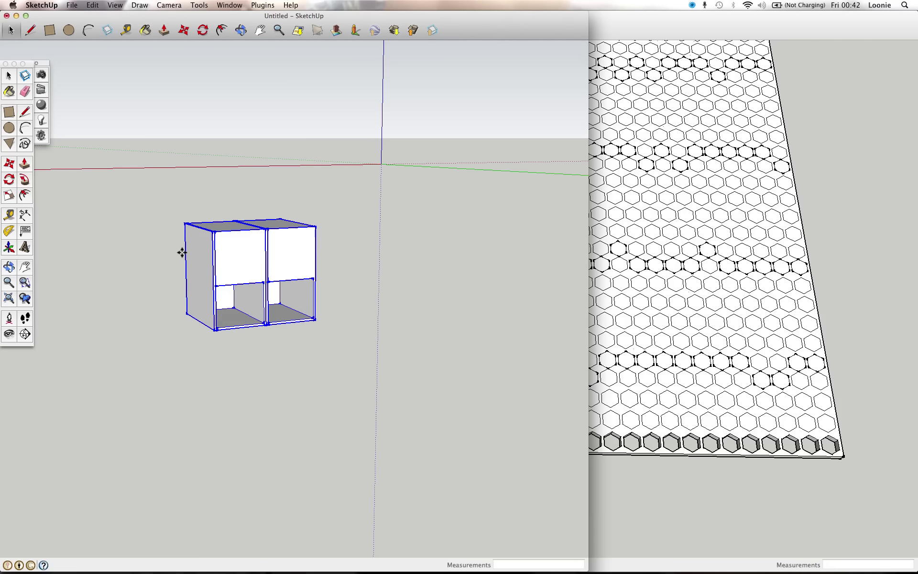
Paste the copied pair right of the first two and orbit to view the row of four.
key("ctrl+v")
left_click(359, 306)
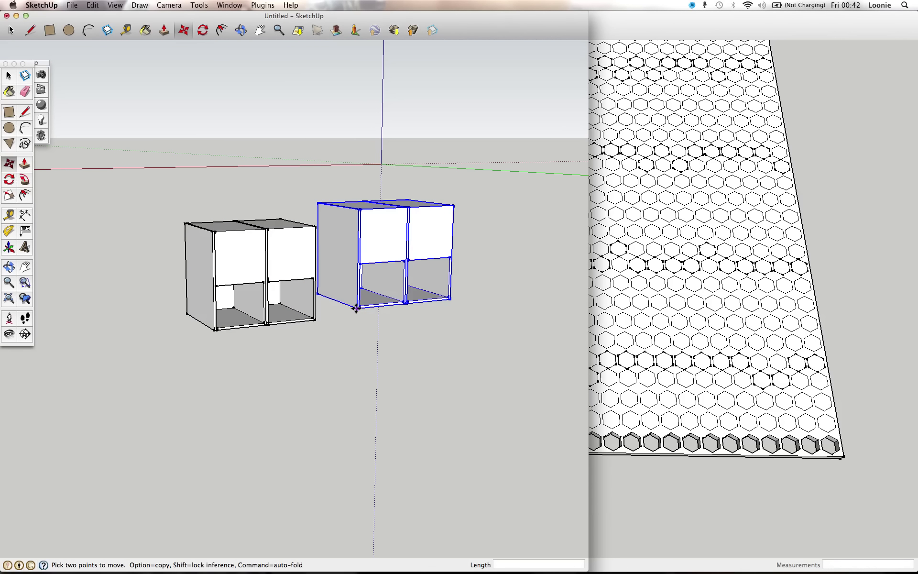
scroll(315, 319, "up", 3)
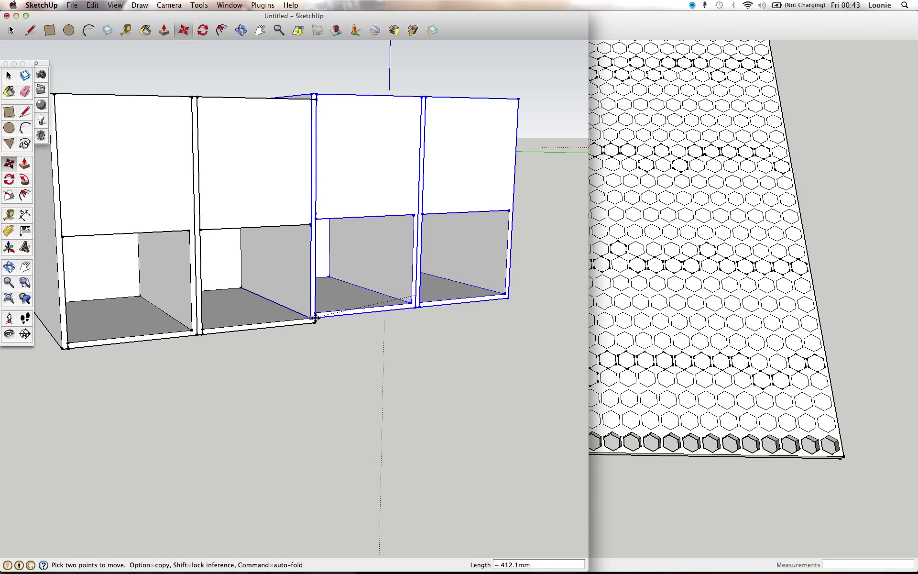
scroll(315, 319, "up", 5)
scroll(315, 319, "up", 1)
scroll(316, 329, "down", 5)
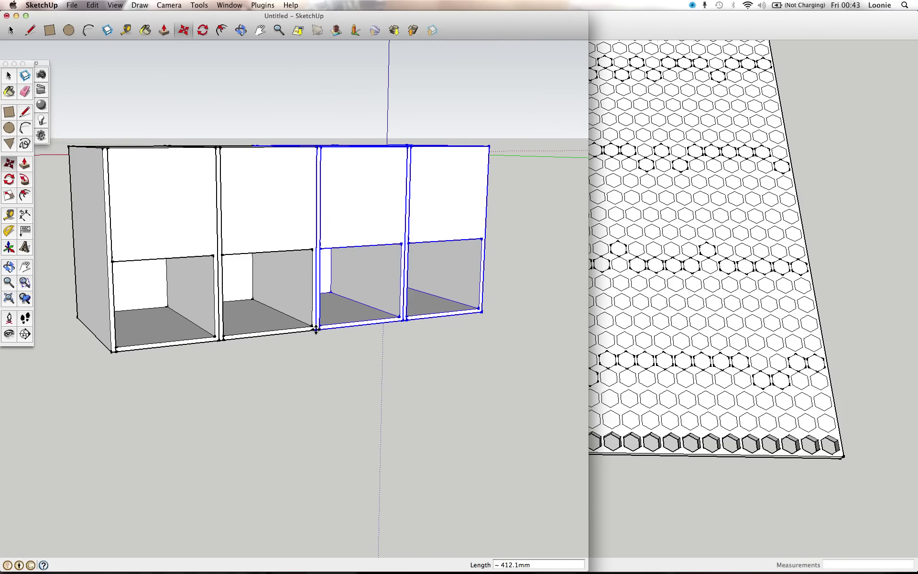
scroll(316, 329, "down", 3)
key("o")
mouse_move(363, 335)
left_mouse_down()
mouse_move(314, 360)
mouse_move(279, 359)
left_mouse_up()
key("space")
left_click(301, 361)
key("o")
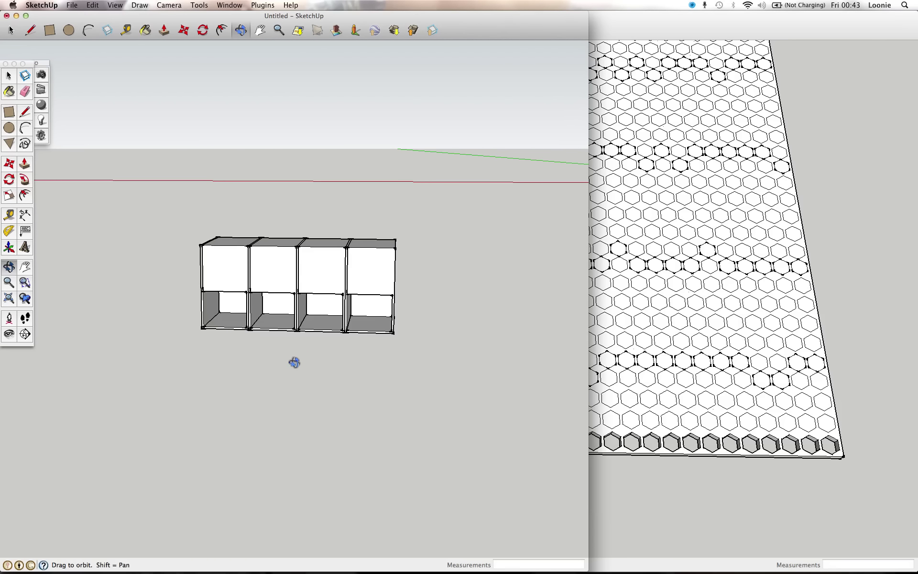
left_click_drag(351, 362, 238, 368)
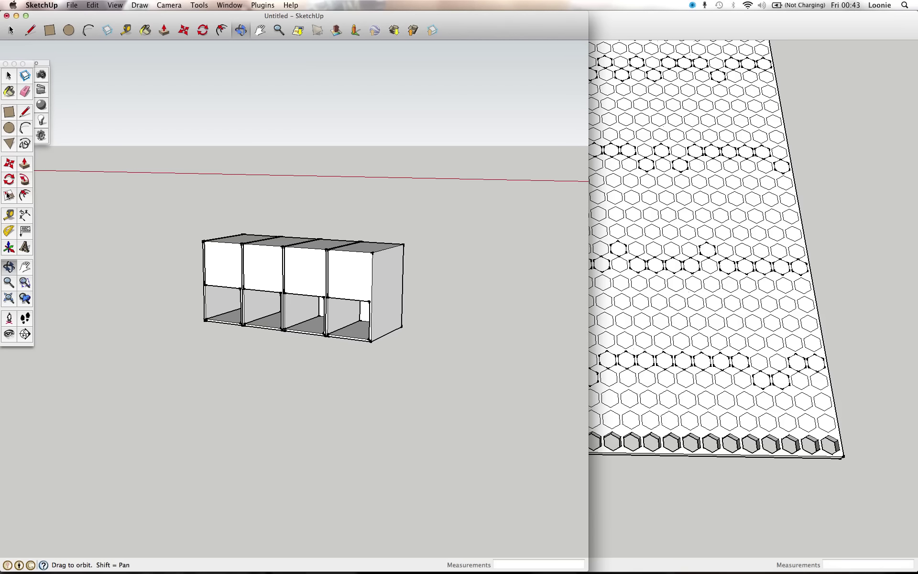
Paint the four enclosures Crayons 'Cayenne' red and start a Shaderlight render.
left_click(151, 30)
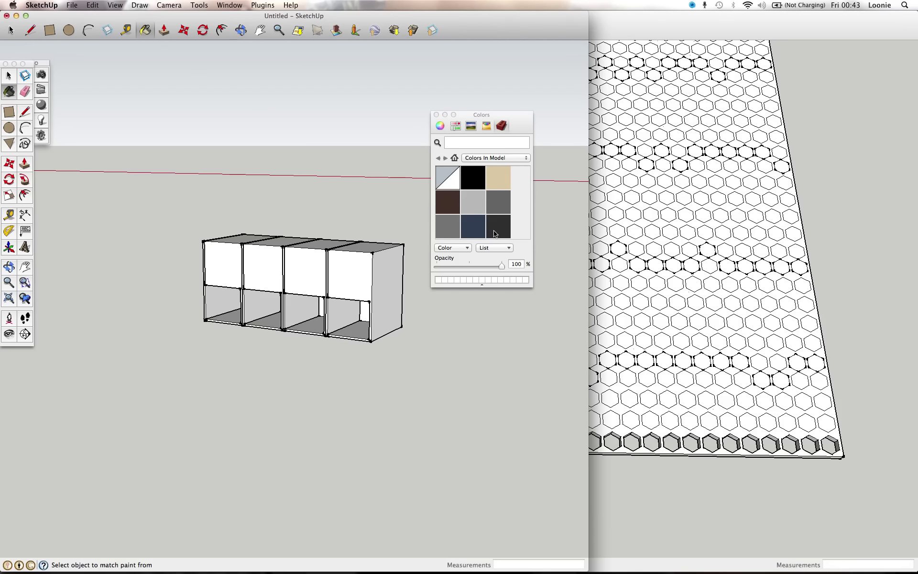
left_click(481, 154)
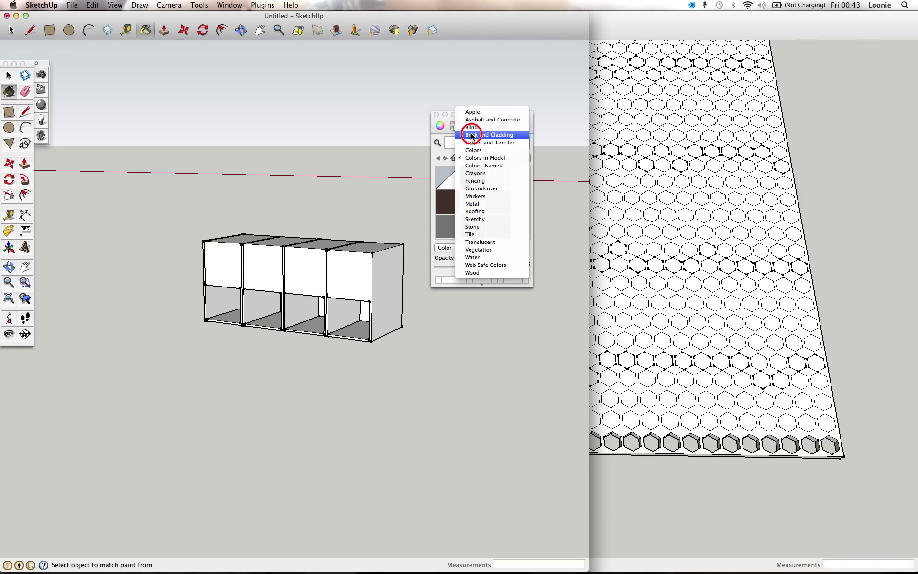
left_click(492, 127)
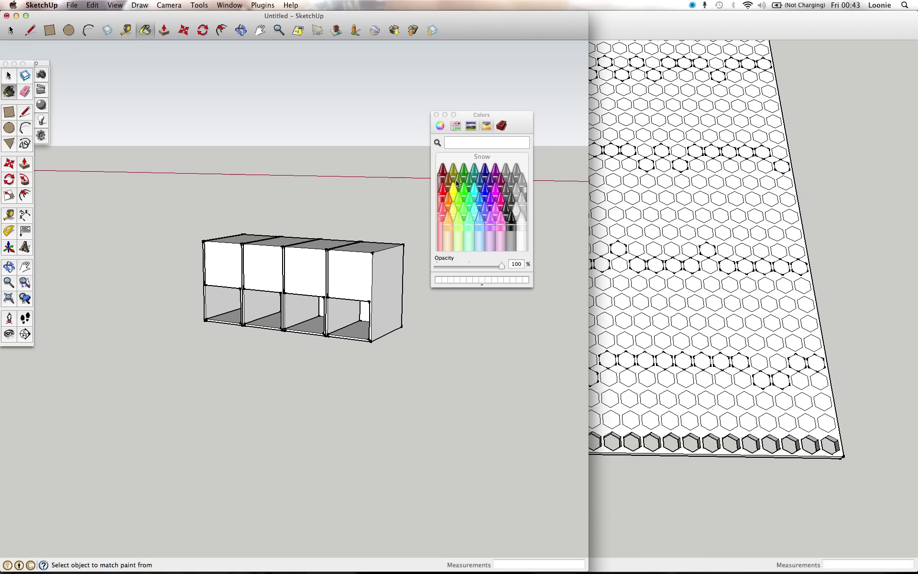
left_click(442, 171)
left_click(366, 250)
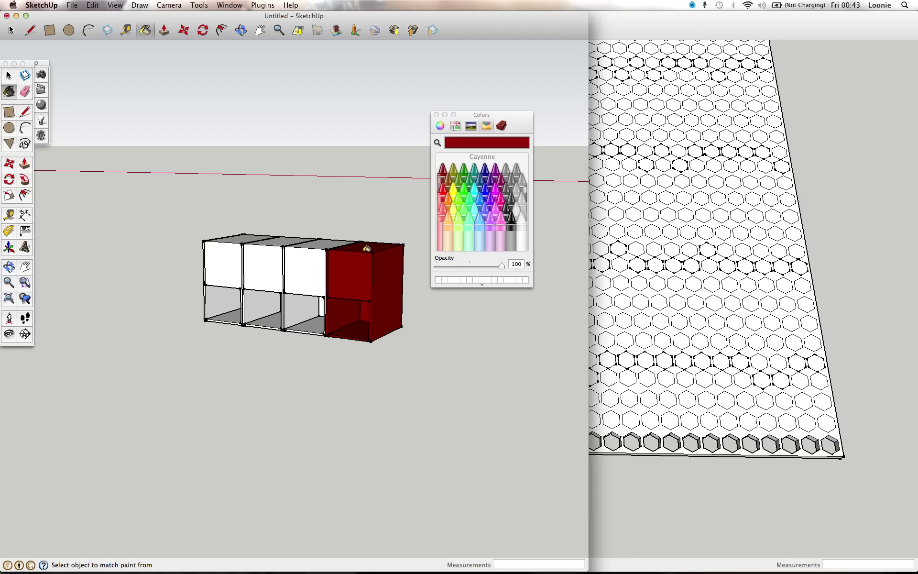
left_click(314, 259)
left_click(268, 261)
left_click(237, 260)
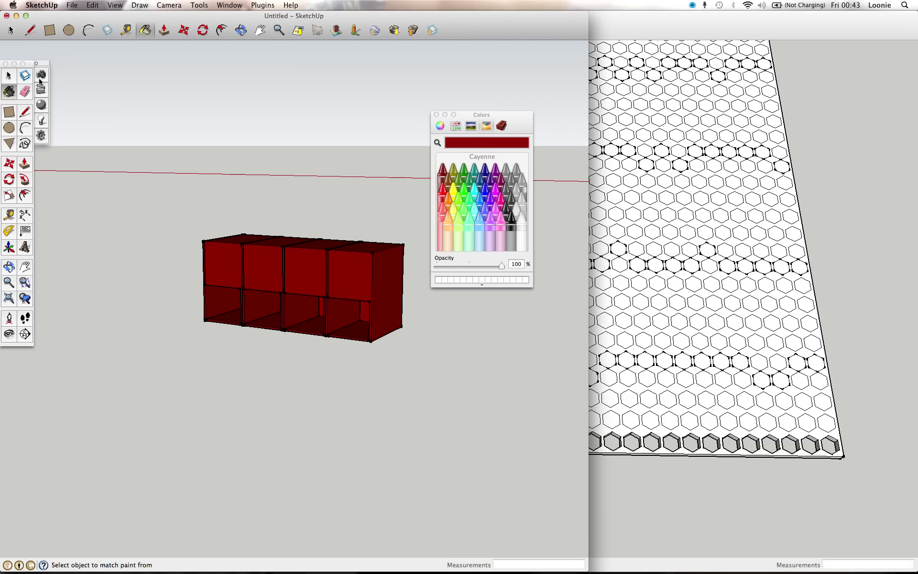
left_click(41, 75)
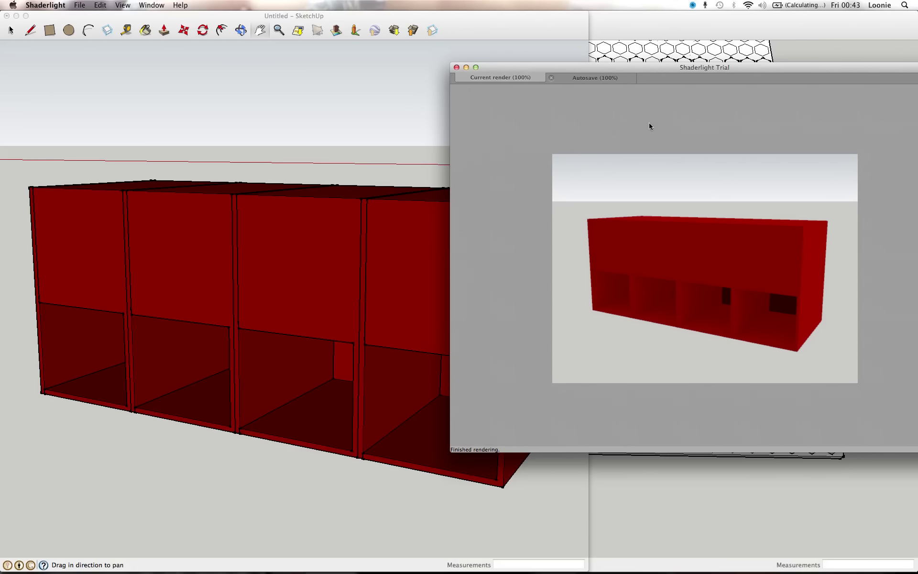
Orbit to look down into the four red cabinets' driver cutouts, and have Shaderlight re-render that view.
left_click(299, 295)
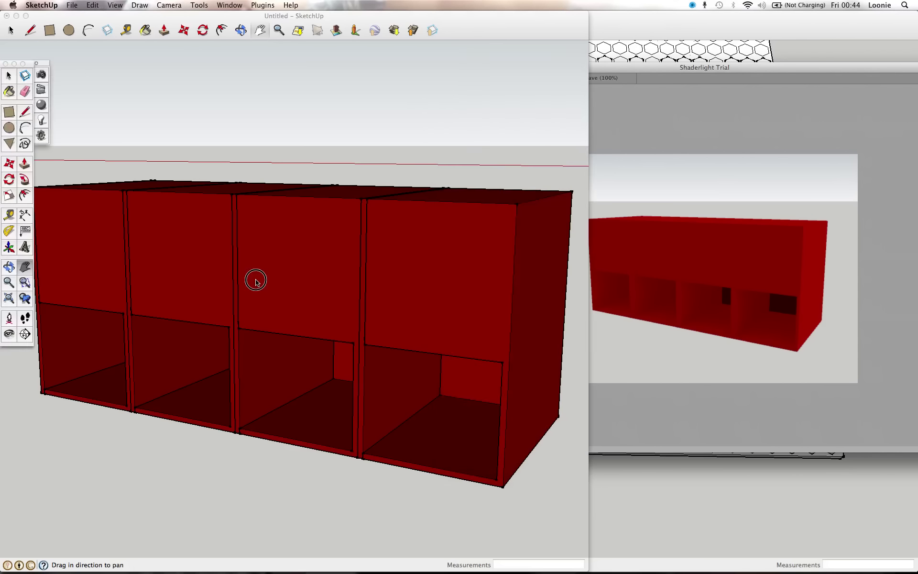
key("o")
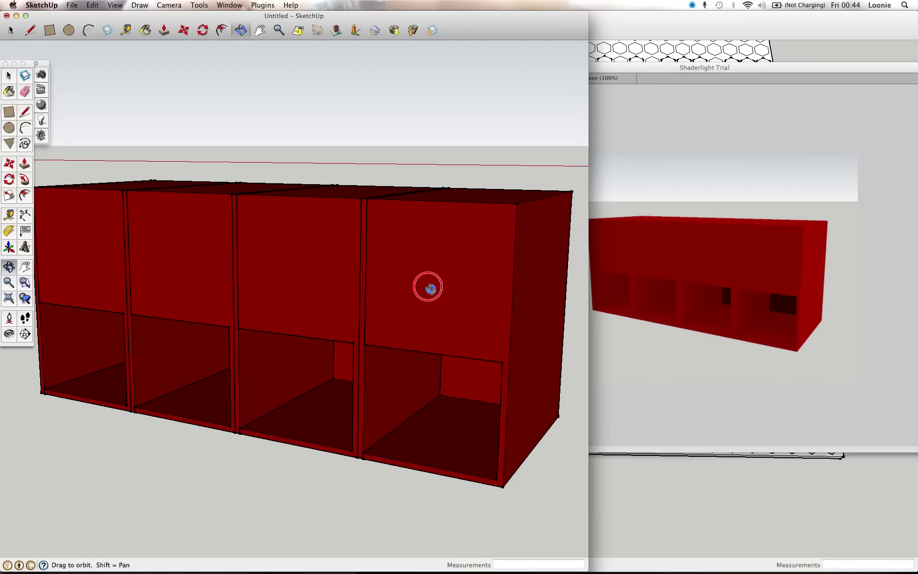
mouse_move(430, 287)
left_mouse_down()
mouse_move(502, 254)
mouse_move(371, 268)
mouse_move(426, 256)
mouse_move(451, 148)
mouse_move(444, 156)
left_mouse_up()
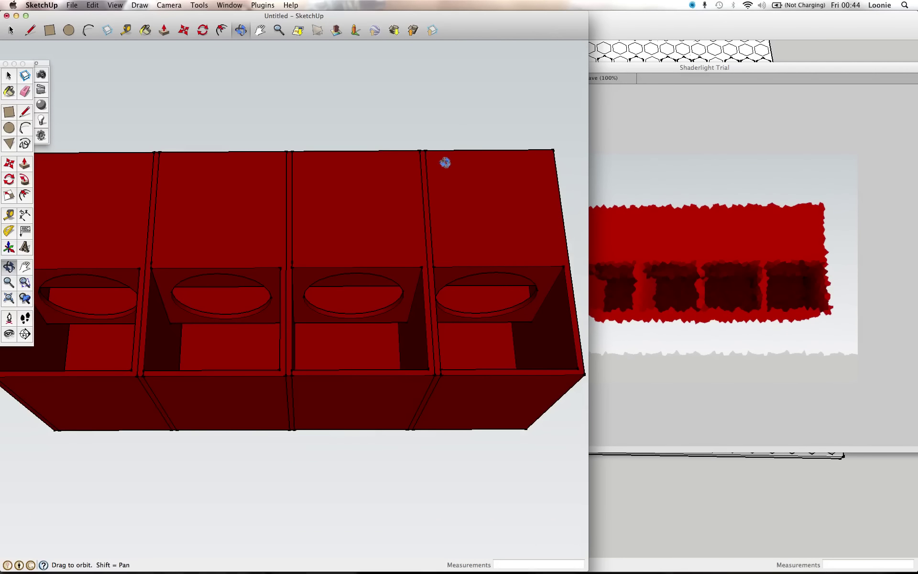
left_click_drag(422, 191, 419, 192)
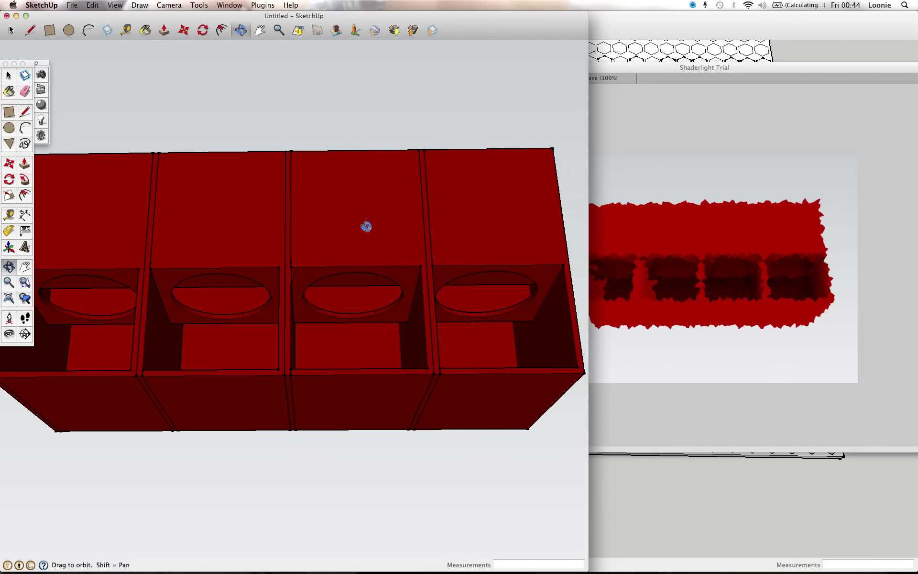
mouse_move(371, 226)
left_mouse_down()
mouse_move(365, 215)
mouse_move(236, 279)
mouse_move(191, 262)
mouse_move(206, 260)
mouse_move(209, 272)
mouse_move(185, 277)
mouse_move(246, 274)
mouse_move(182, 266)
mouse_move(198, 310)
mouse_move(180, 328)
mouse_move(174, 313)
mouse_move(178, 330)
mouse_move(172, 323)
mouse_move(200, 327)
mouse_move(177, 324)
mouse_move(211, 316)
mouse_move(215, 183)
left_mouse_up()
left_click(729, 375)
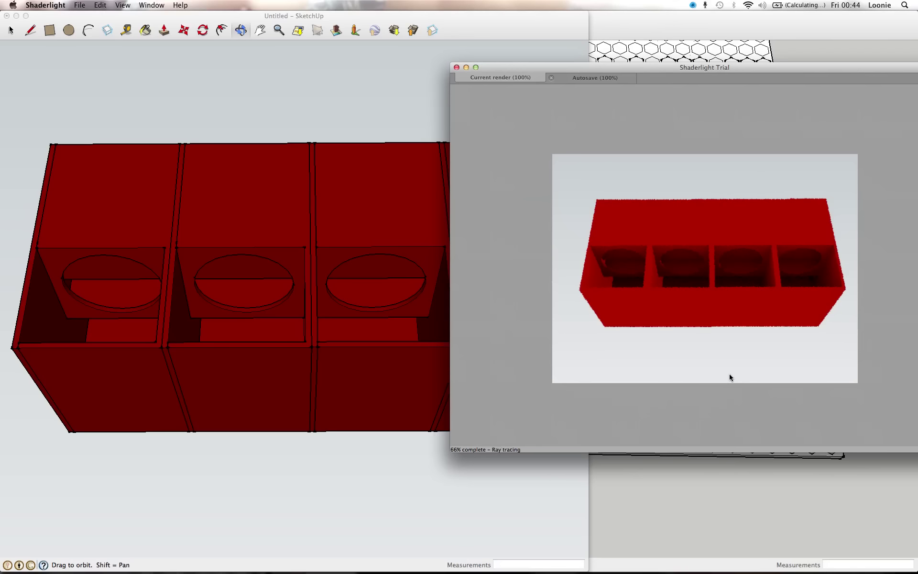